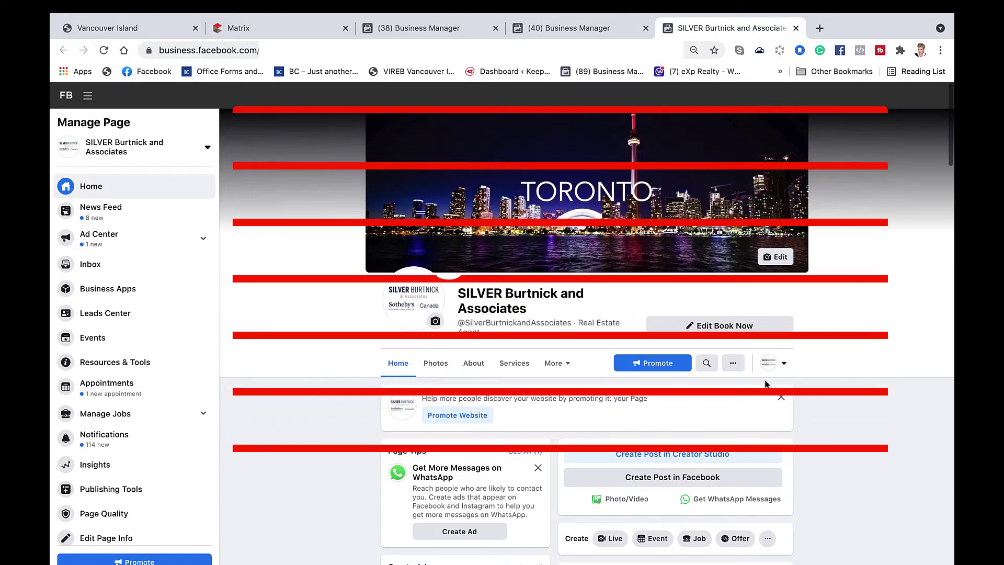
Step: Open the newest HOMEOWNERS video post on the page for editing
scroll(764, 384, down, 7)
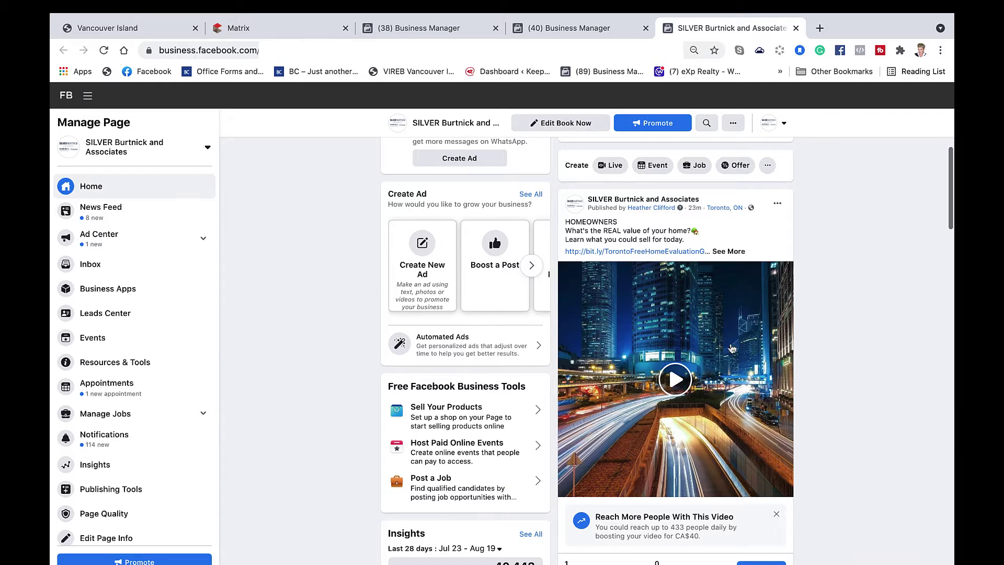
scroll(732, 349, down, 2)
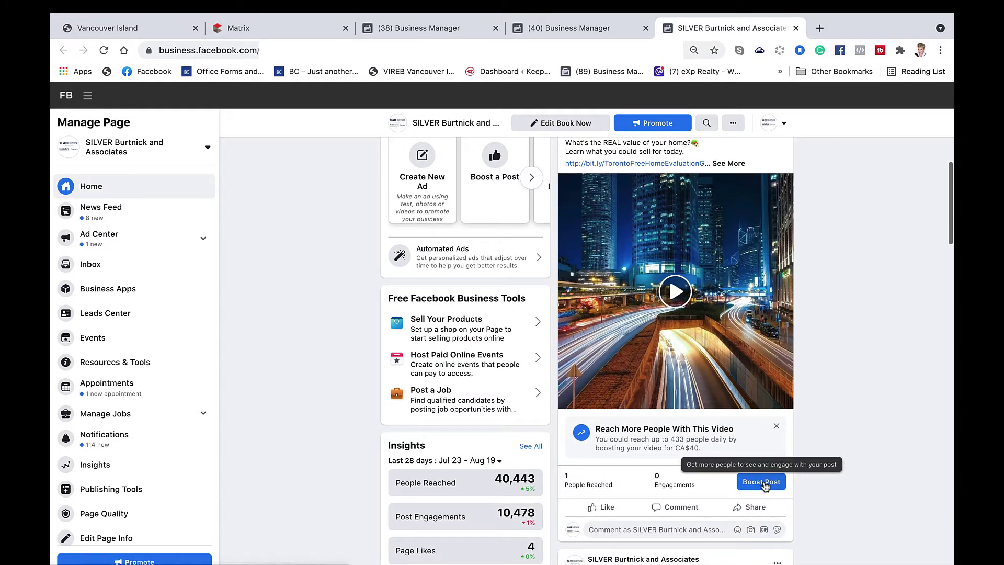
scroll(867, 367, up, 3)
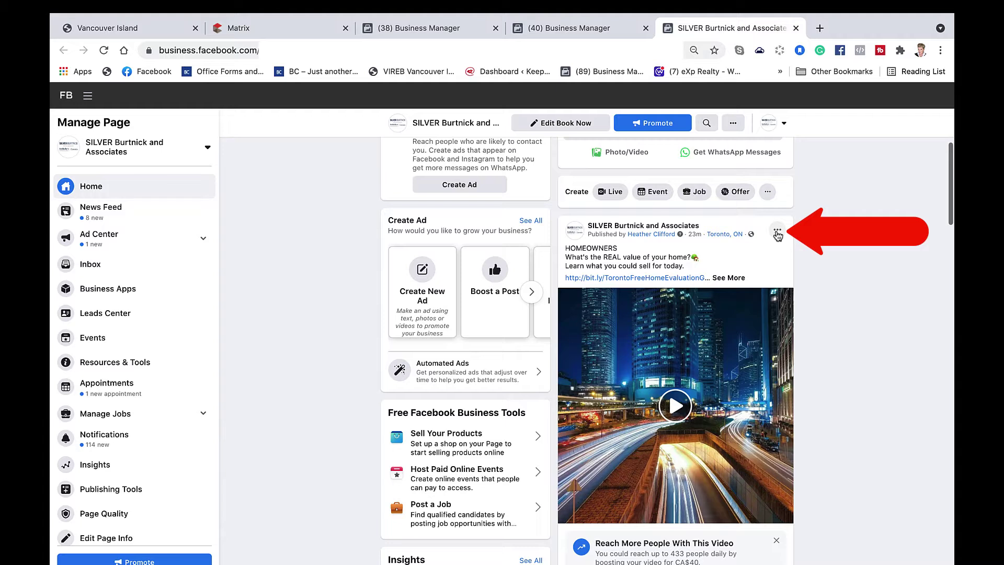
click(778, 234)
click(778, 234)
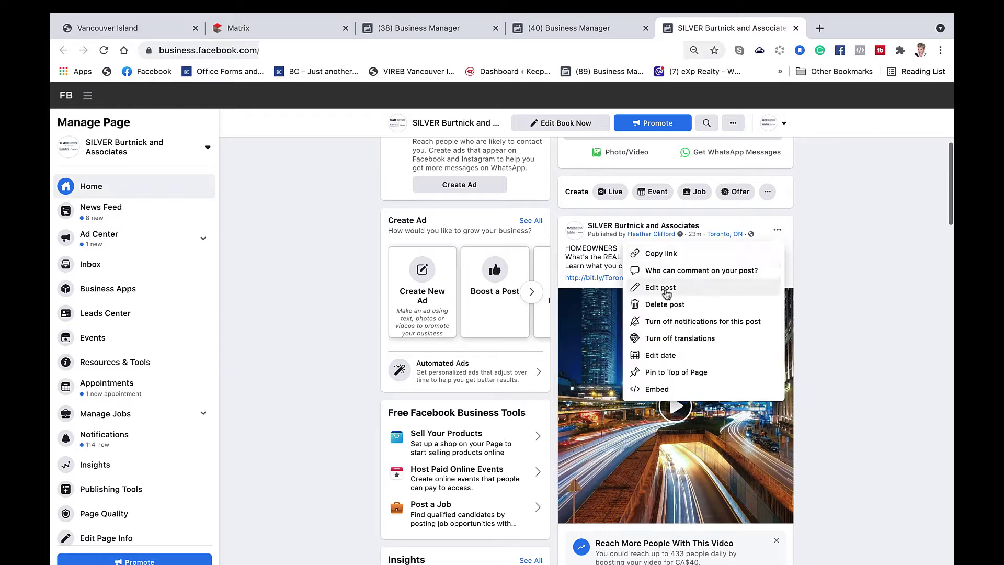
click(664, 288)
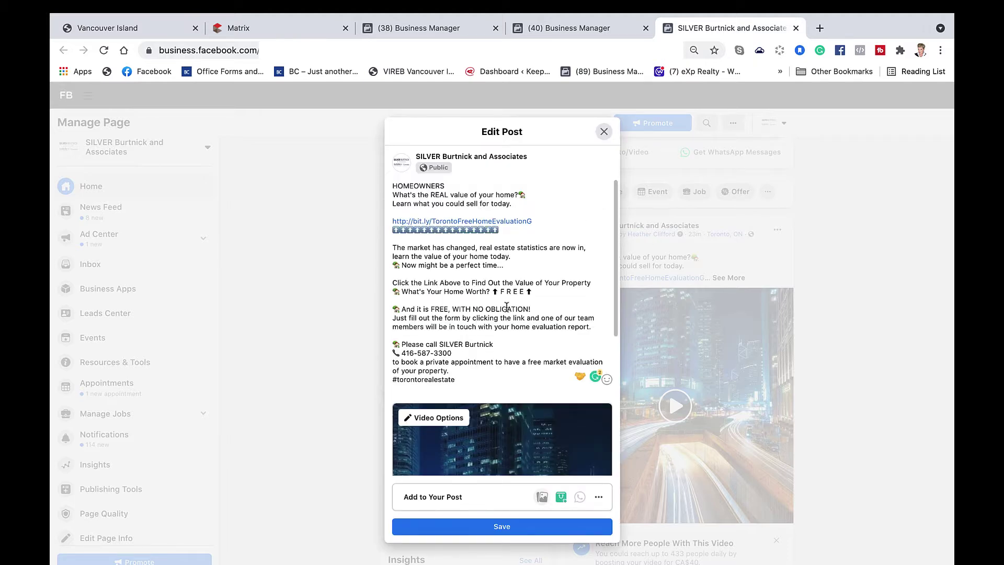
Step: Review the post's text and open the options of its attached video
scroll(506, 308, down, 5)
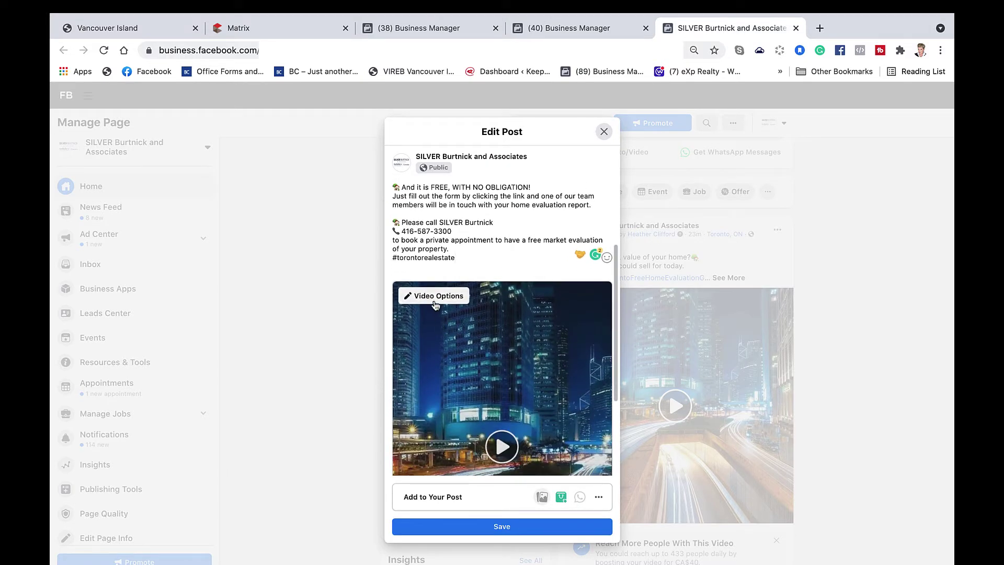
scroll(456, 242, up, 5)
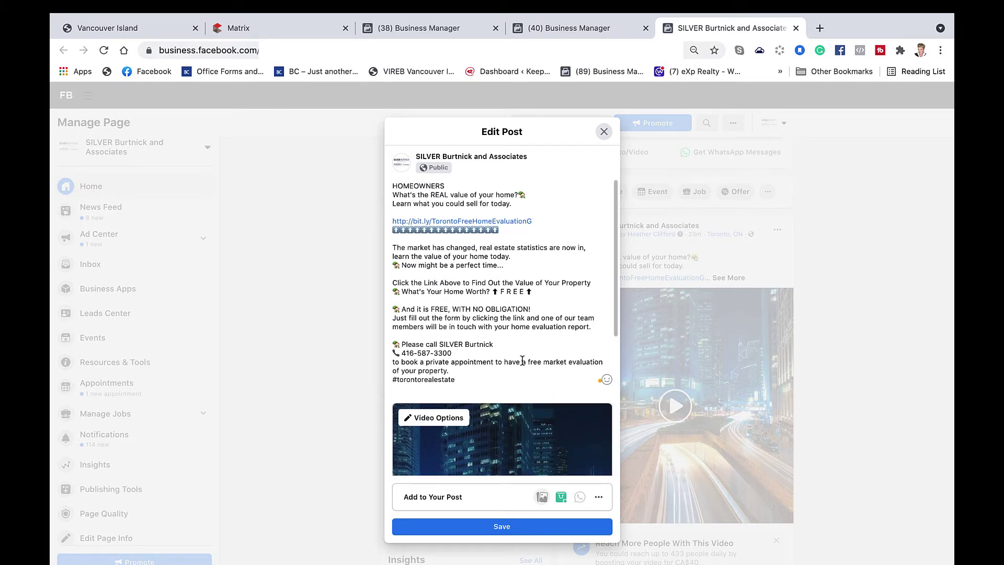
scroll(521, 361, down, 1)
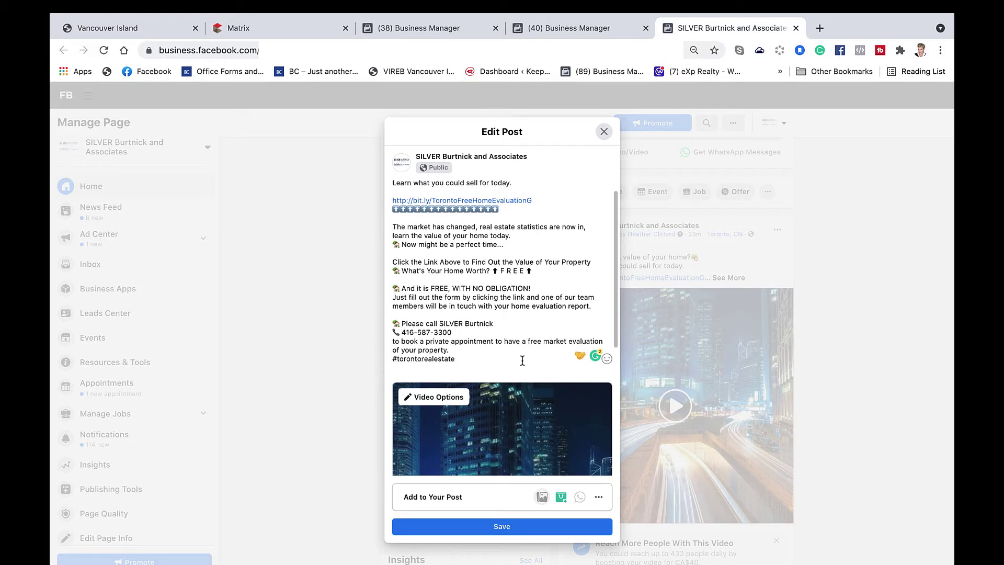
scroll(522, 360, down, 3)
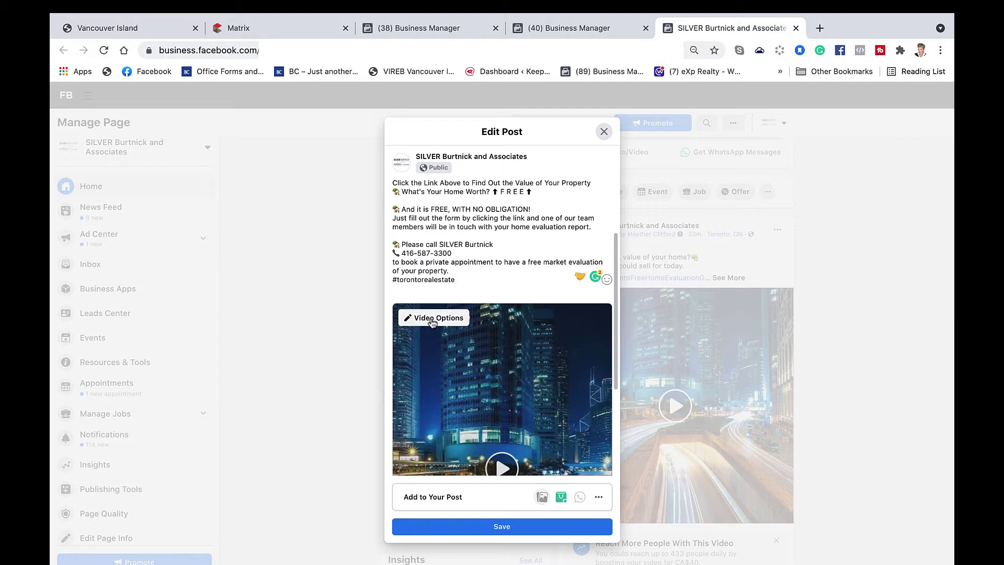
click(432, 320)
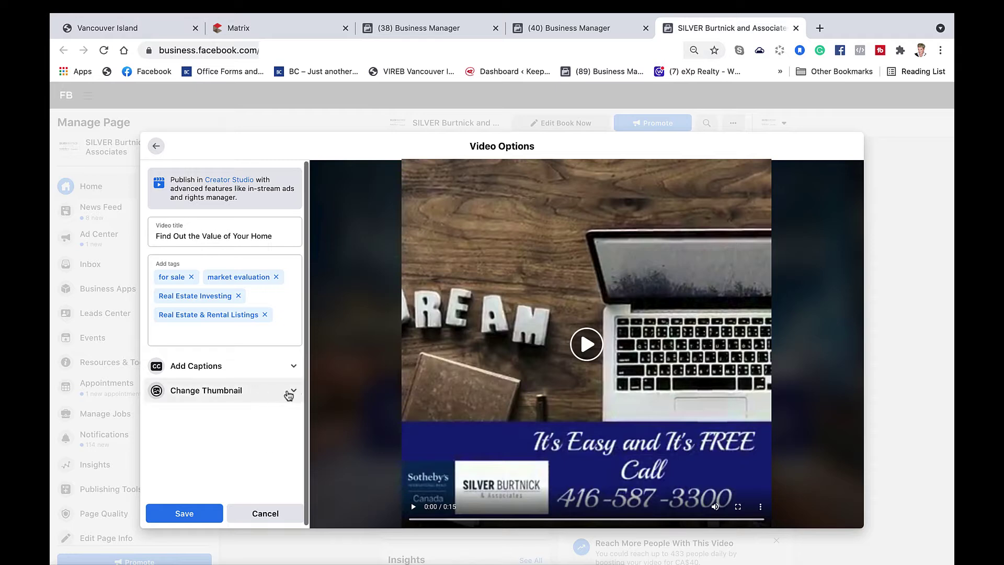
Step: Choose the video's thumbnail from its own frames at 00:00:02, showing "Home Values Have Changed! Toronto Real Estate", and save the video options
click(290, 391)
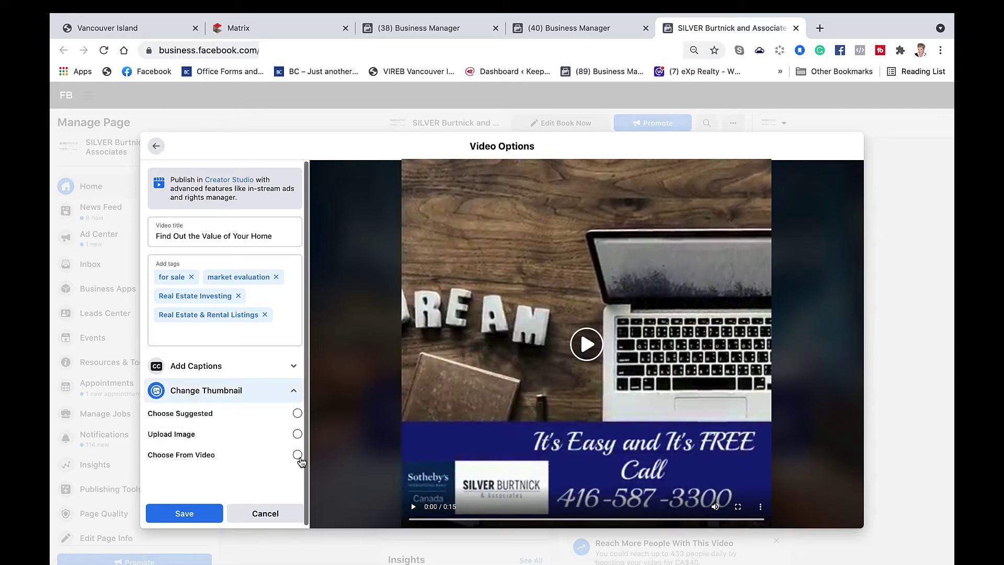
click(297, 455)
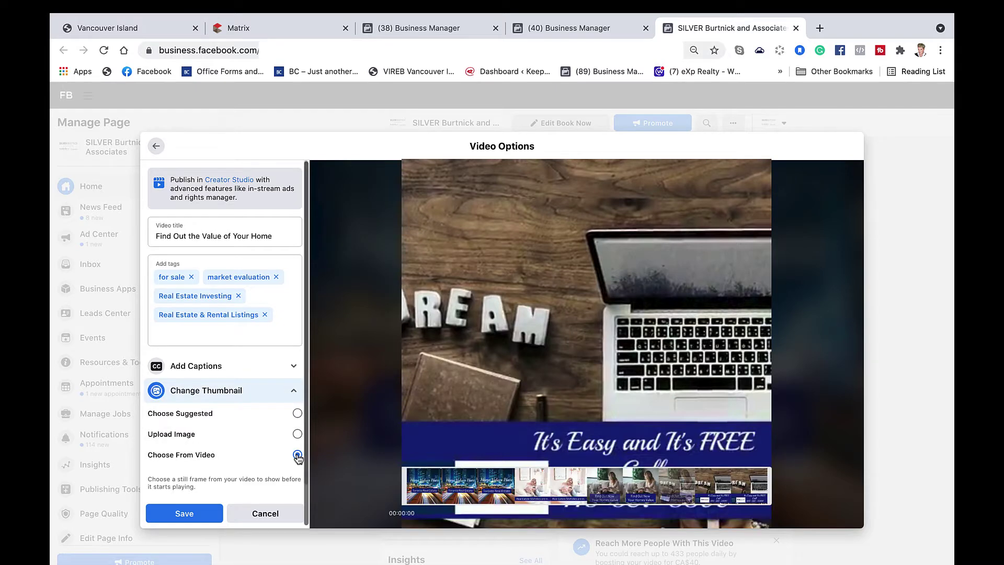
scroll(236, 455, down, 1)
click(423, 485)
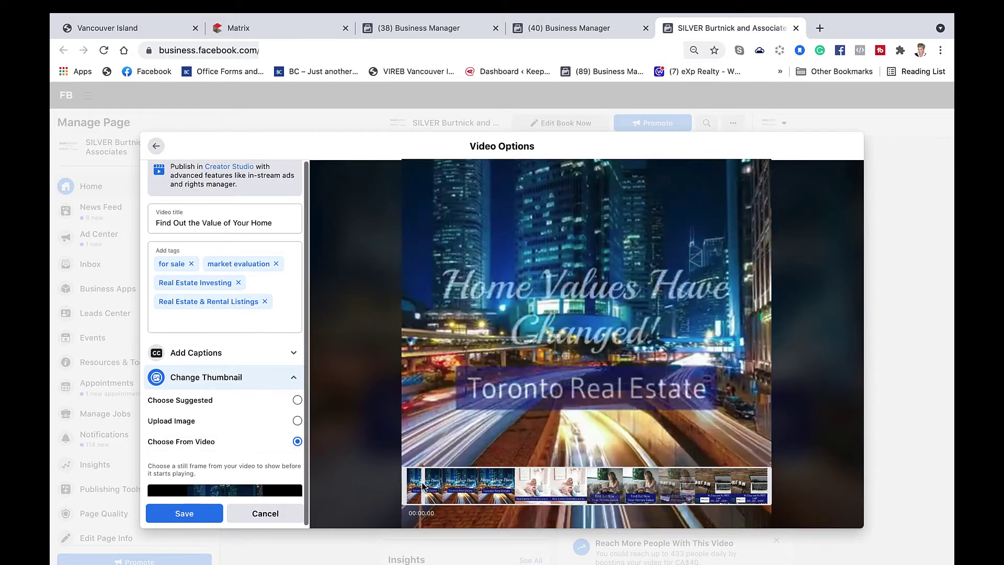
drag(422, 485, 472, 485)
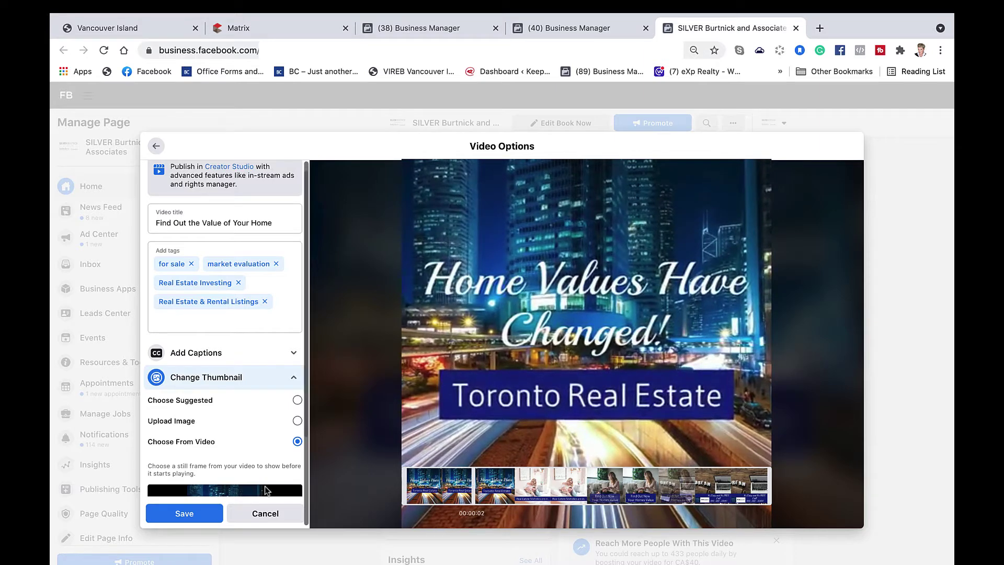
click(168, 515)
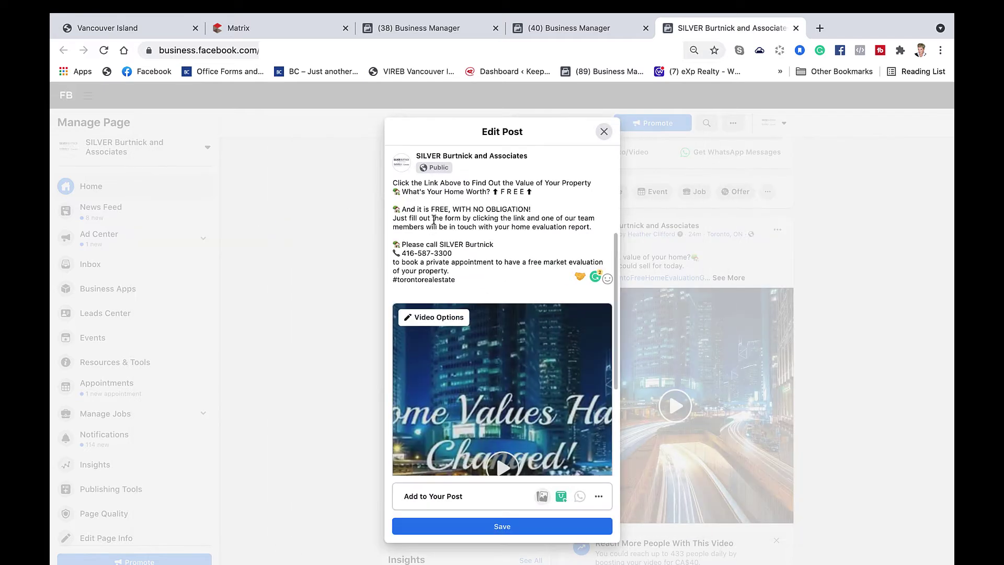
Step: Recheck and save the video options, and save the edited post
click(444, 321)
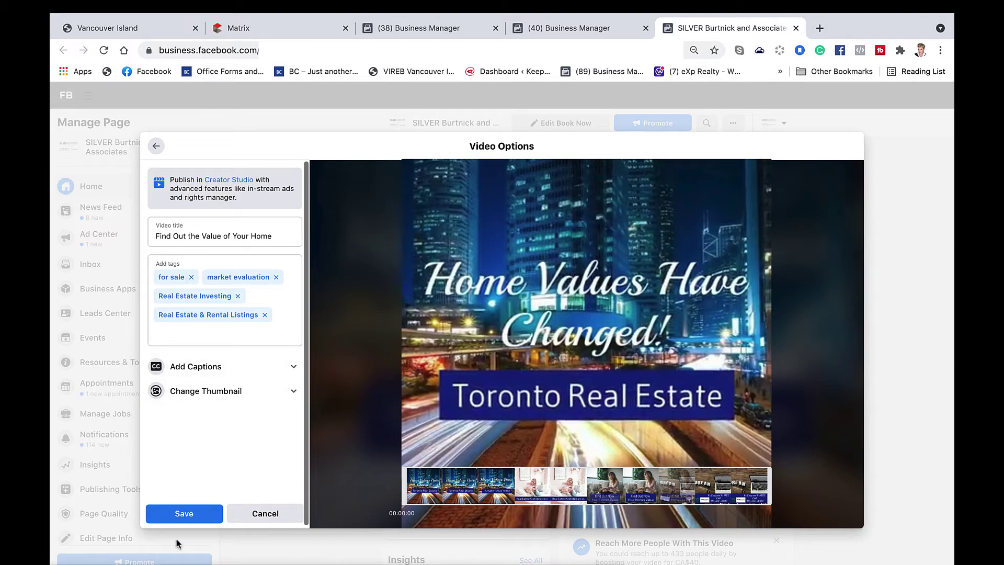
click(184, 514)
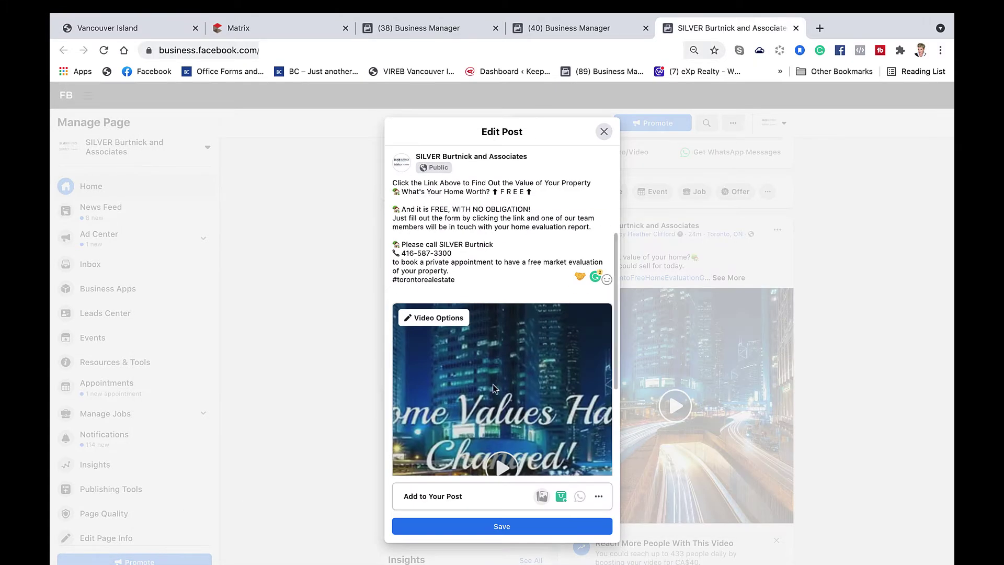
click(496, 527)
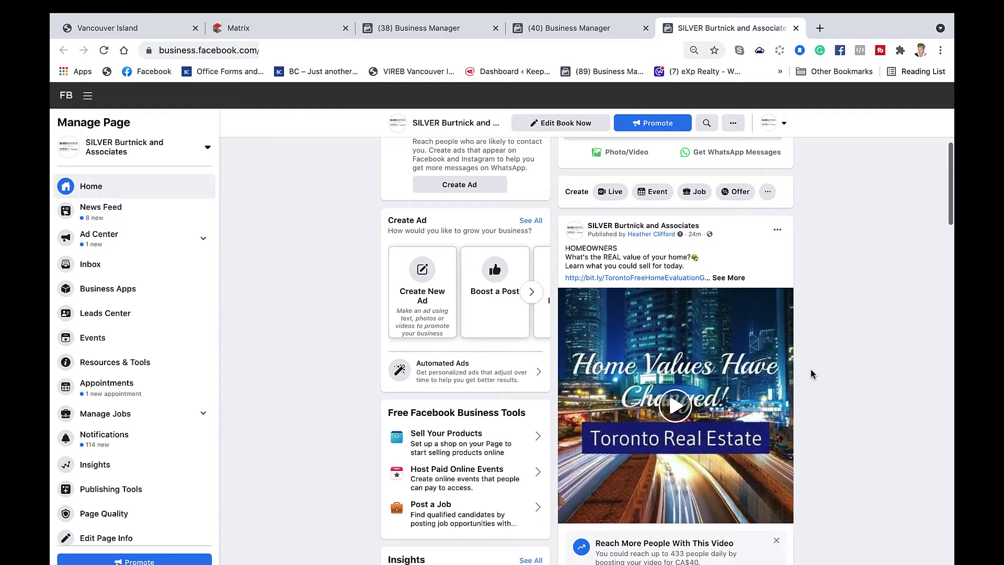
Step: Expand the full text of the HOMEOWNERS post and highlight its home evaluation link
scroll(791, 393, down, 4)
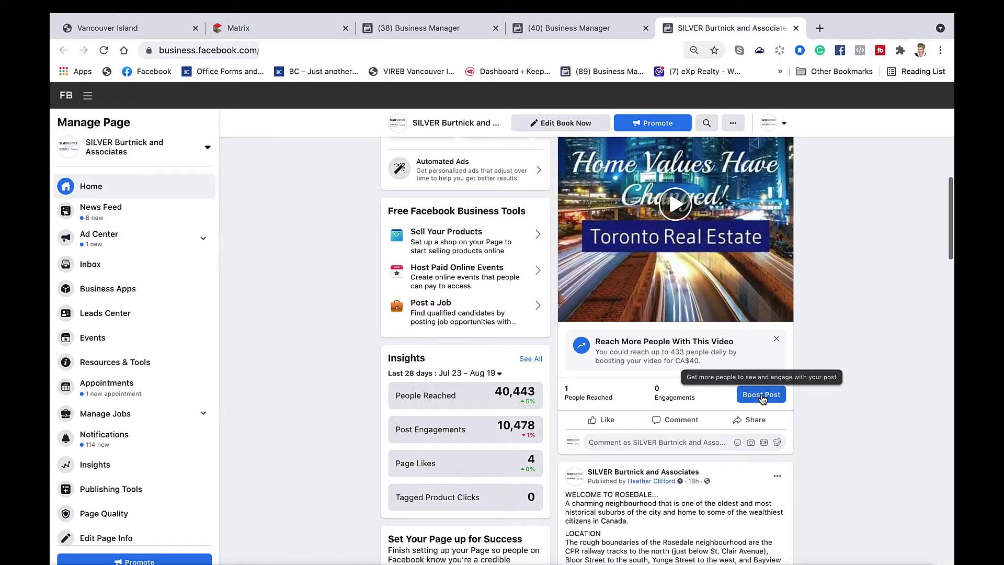
scroll(755, 334, up, 5)
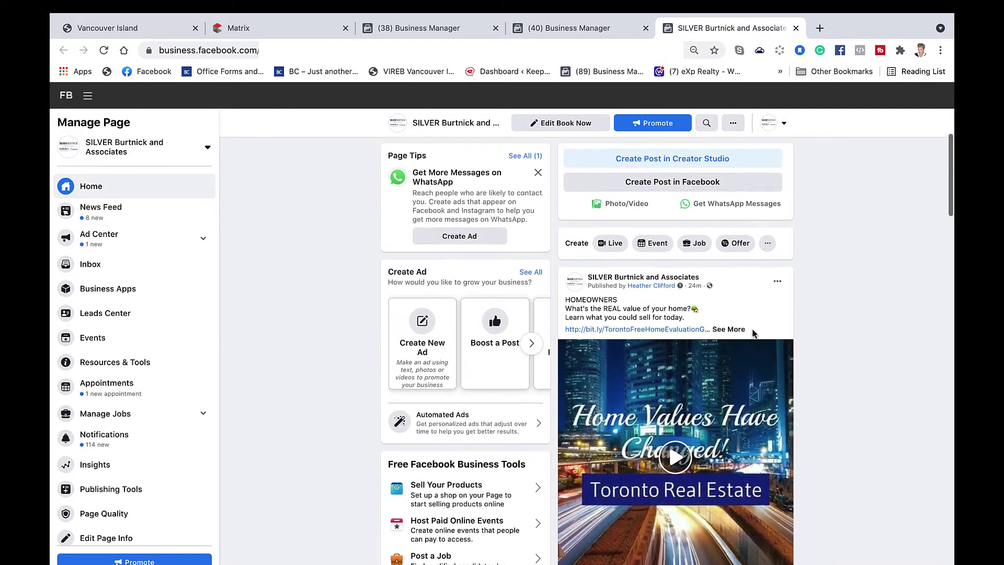
click(731, 328)
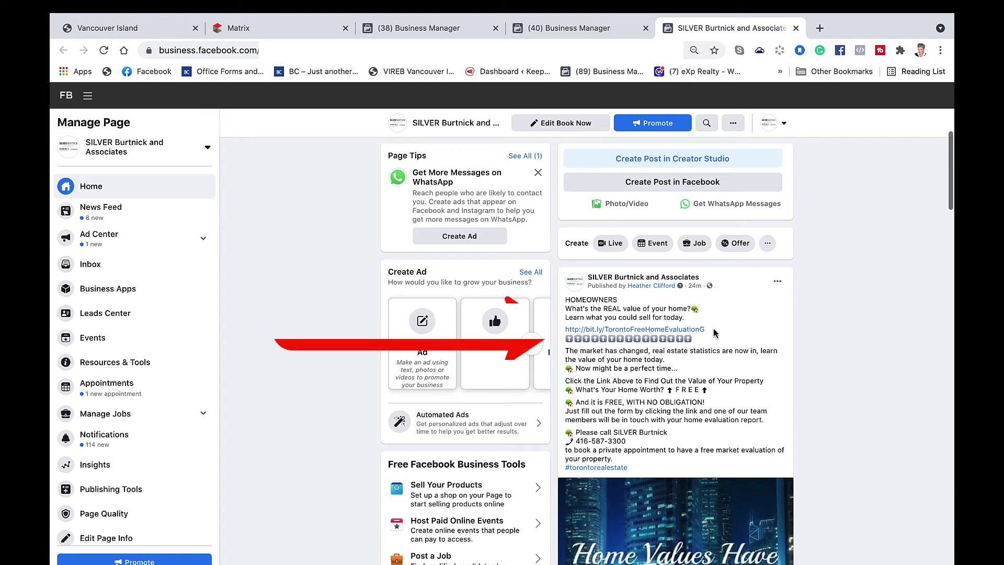
drag(705, 329, 564, 329)
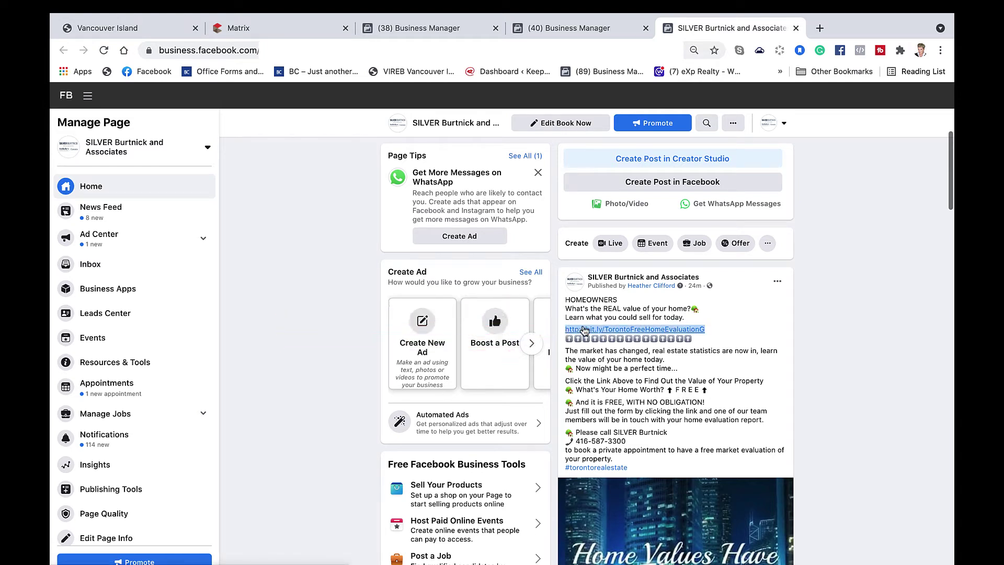
Step: Start boosting the HOMEOWNERS post and declare it as a special category ad with the Housing category
scroll(742, 406, down, 7)
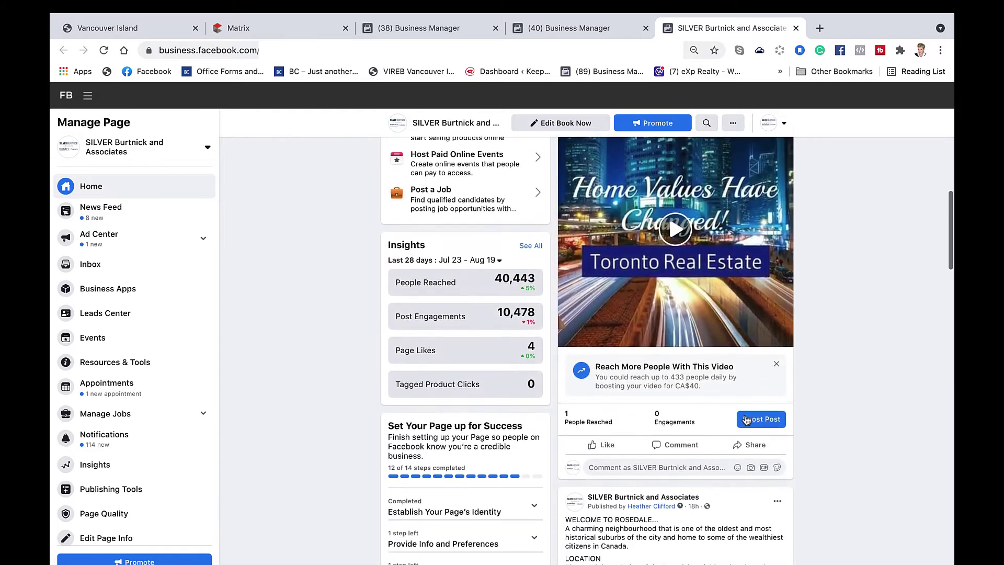
click(761, 419)
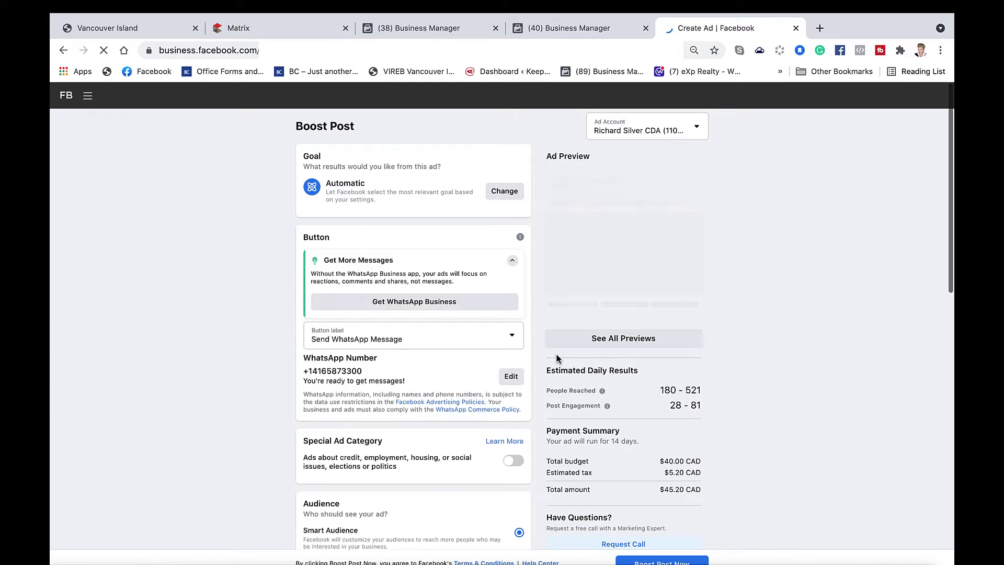
scroll(557, 358, down, 3)
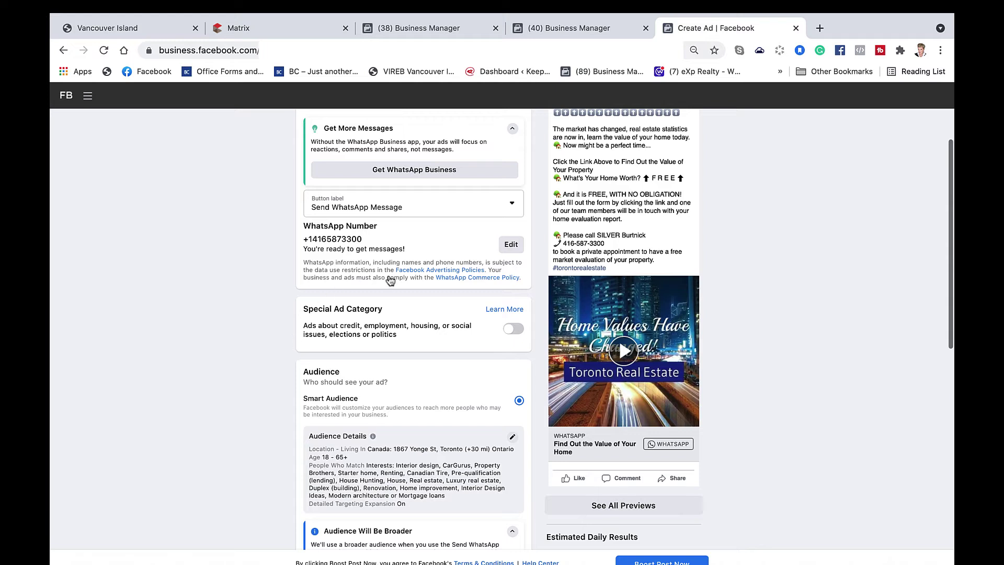
click(517, 330)
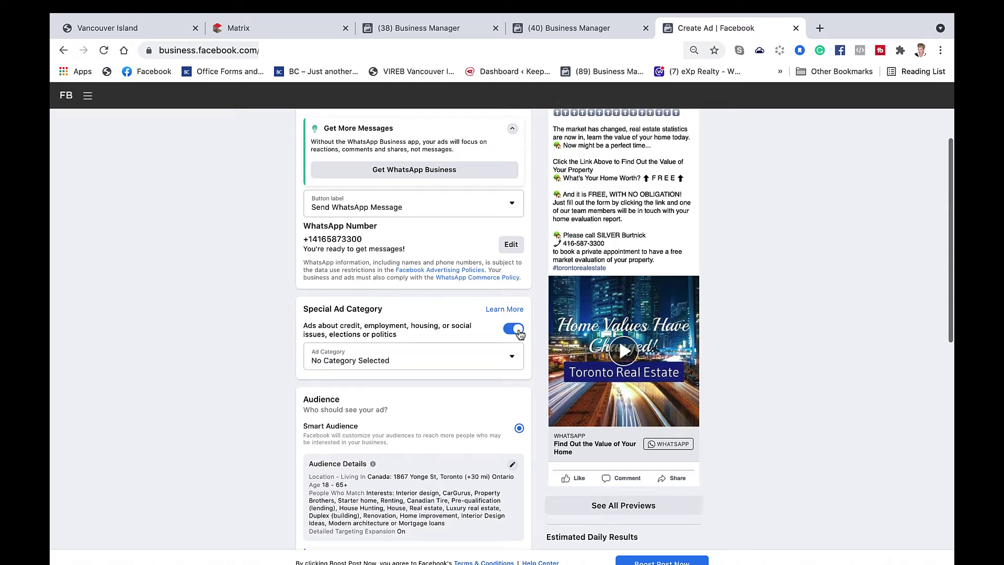
click(512, 362)
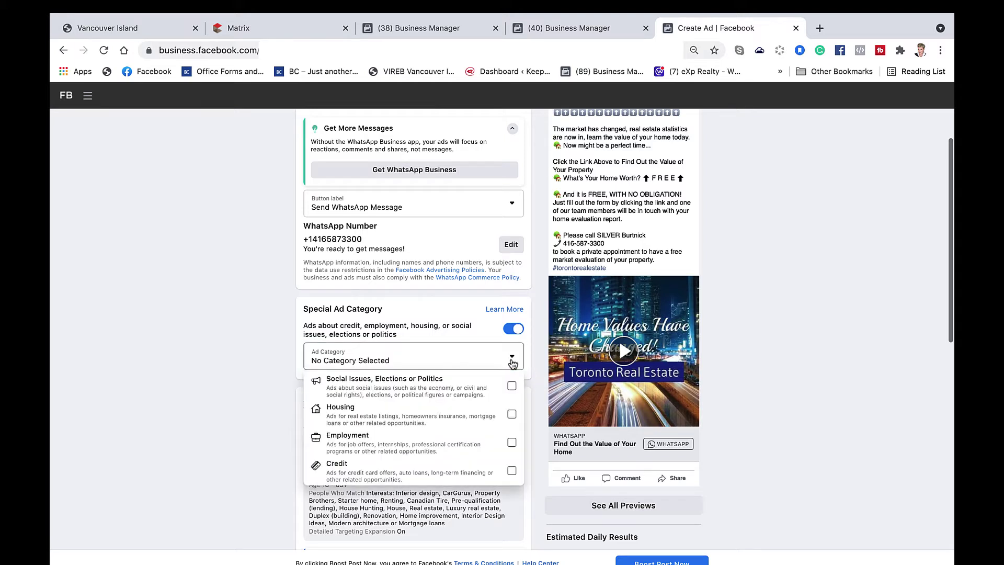
click(512, 415)
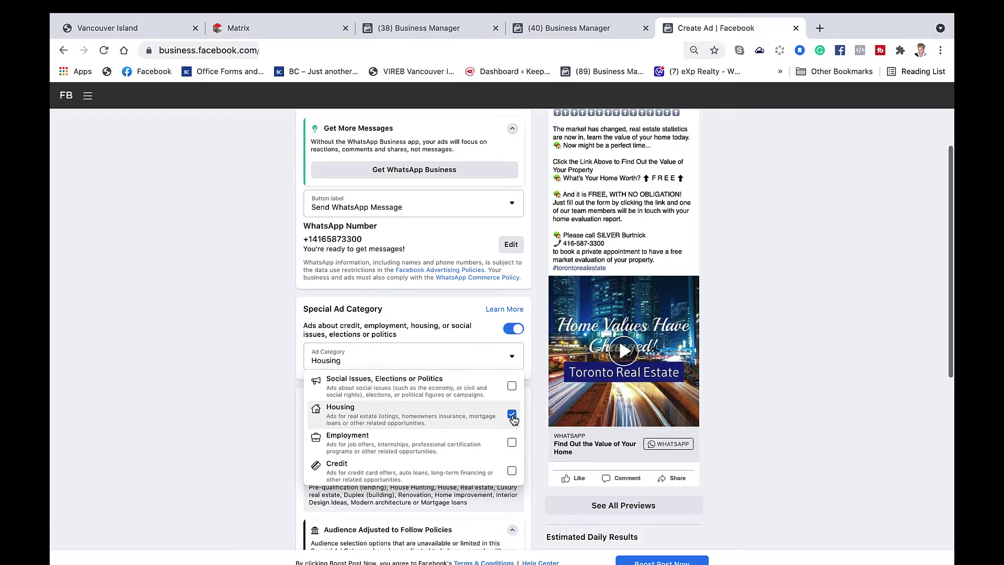
click(228, 395)
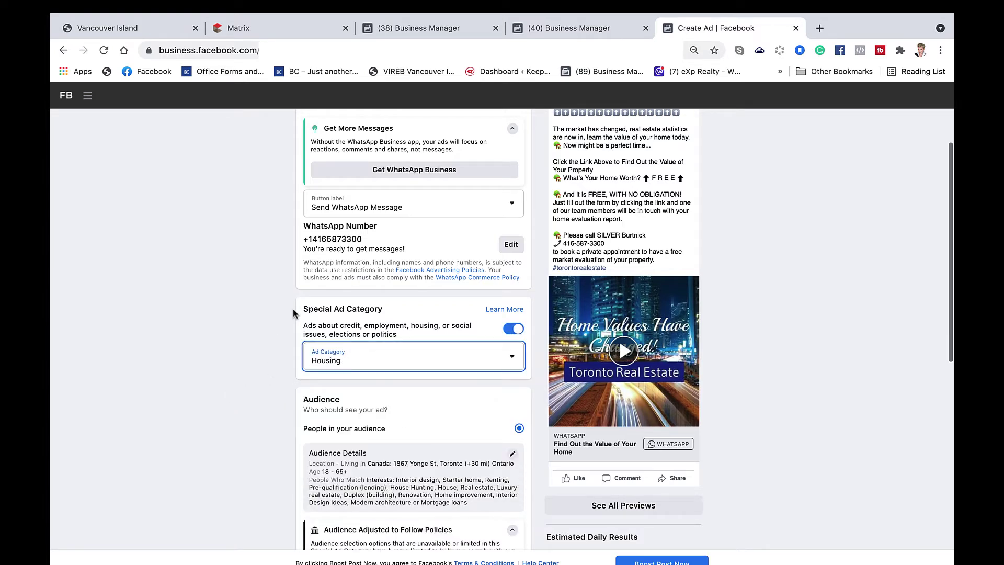
Step: Change the ad's button label to Learn More
scroll(294, 313, up, 2)
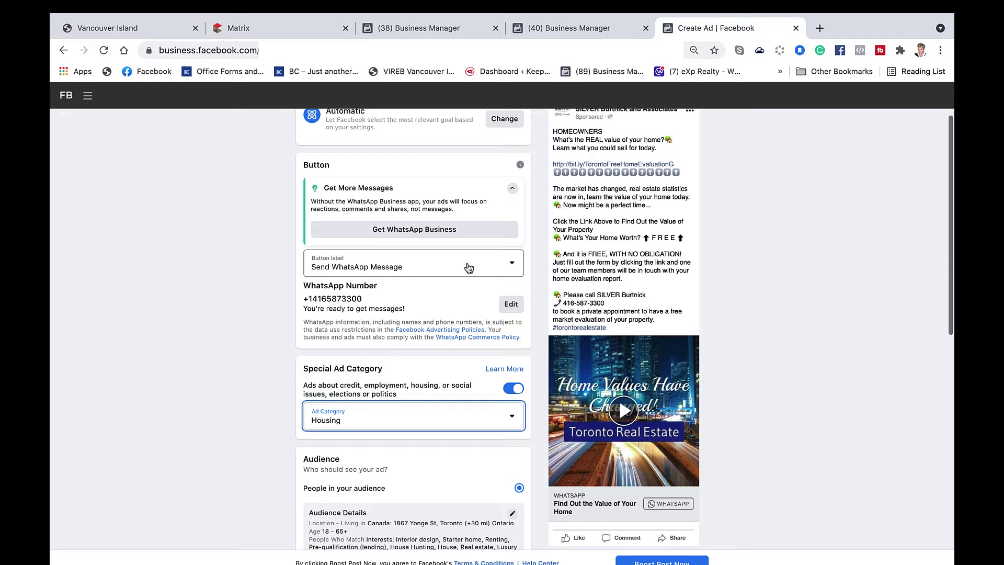
click(512, 268)
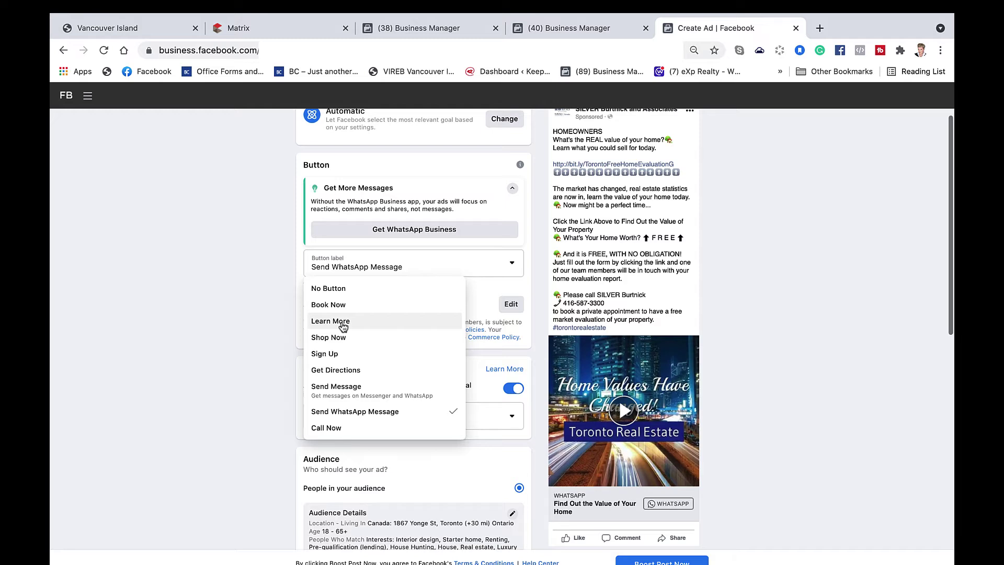
click(343, 327)
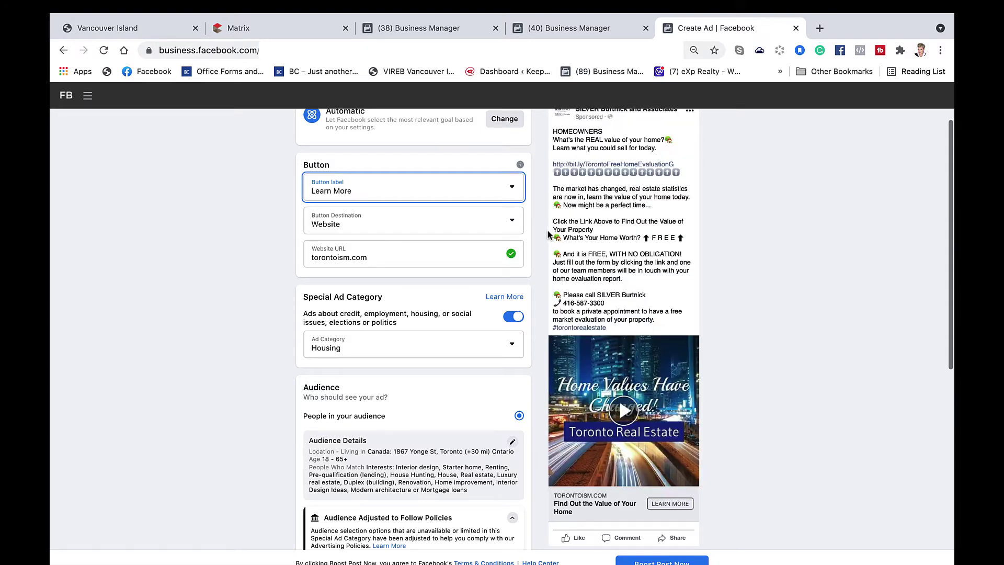
Step: Open the audience details of the boosted post for editing
scroll(697, 355, down, 3)
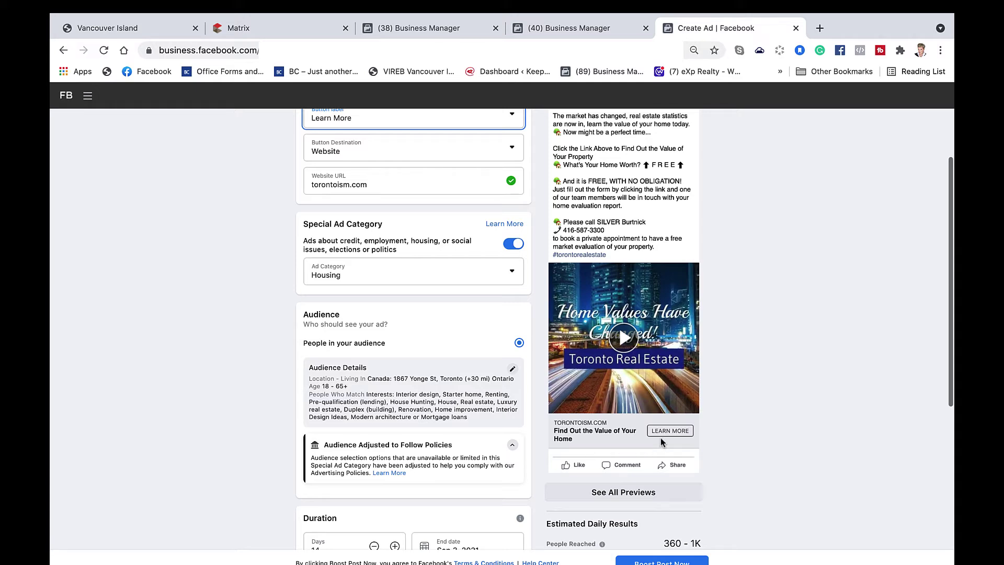
scroll(502, 400, down, 3)
scroll(503, 400, down, 1)
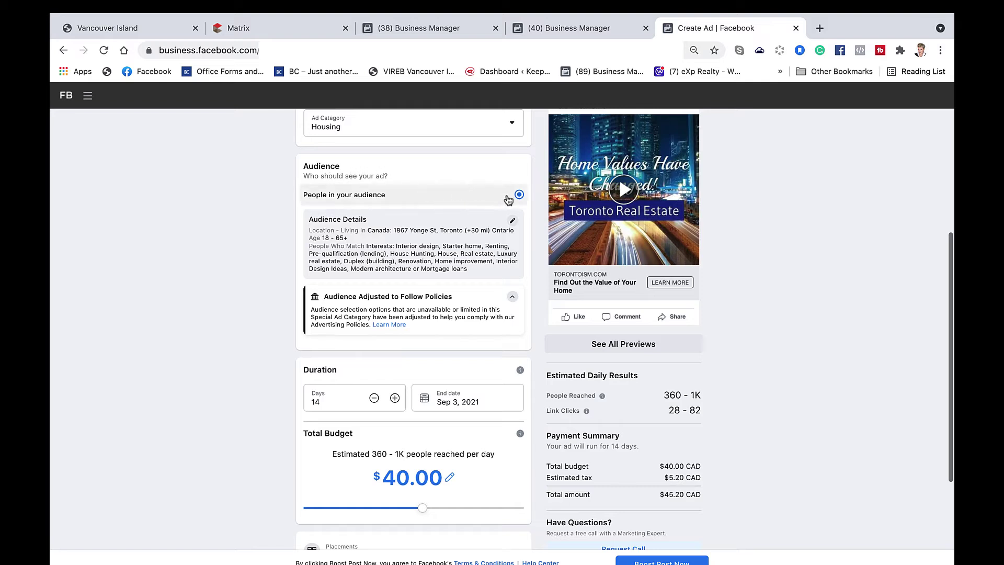
click(512, 223)
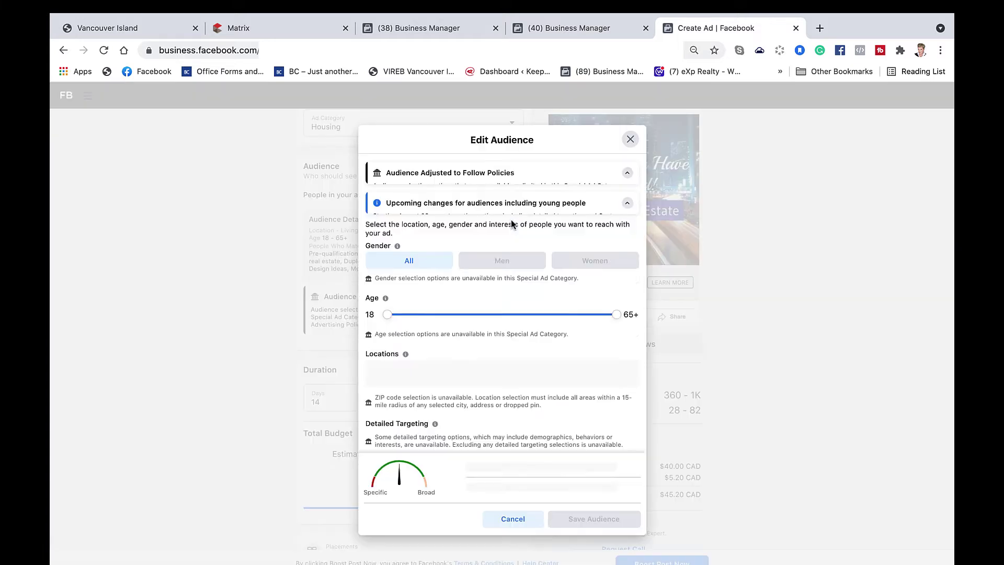
Step: Replace the audience's street-address location with the city of Toronto, Ontario, Canada, using a 15 mi radius
scroll(498, 287, down, 2)
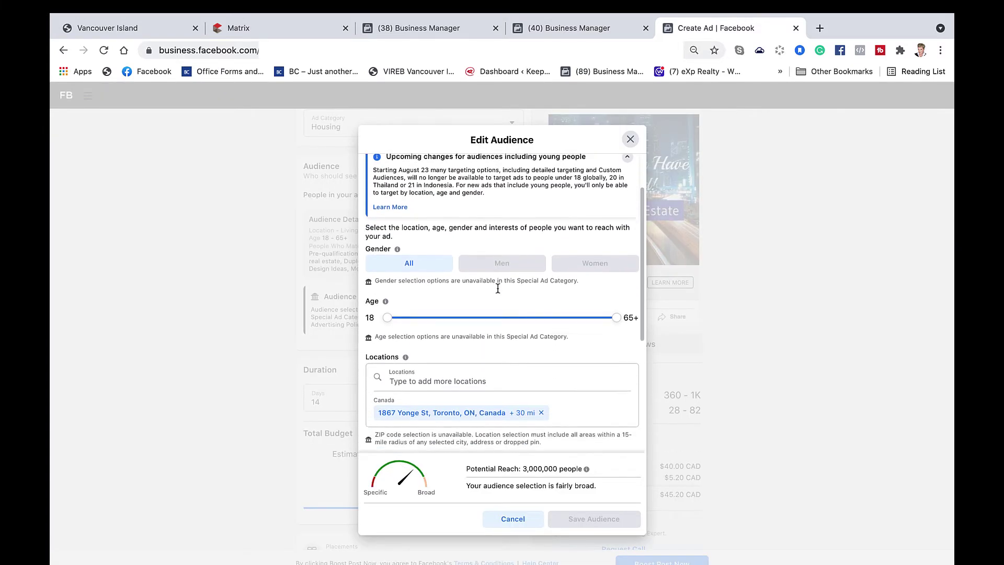
scroll(497, 289, down, 3)
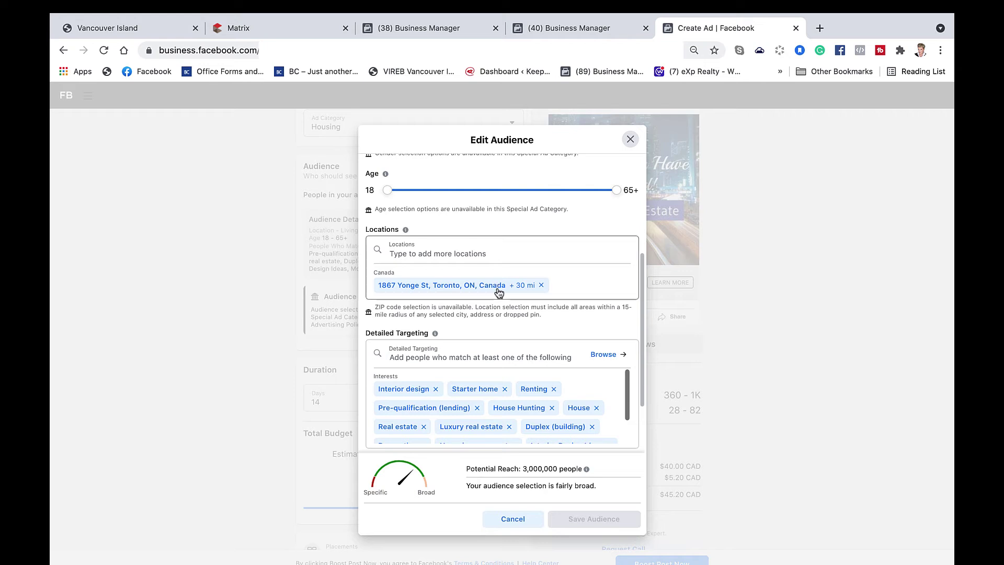
click(427, 252)
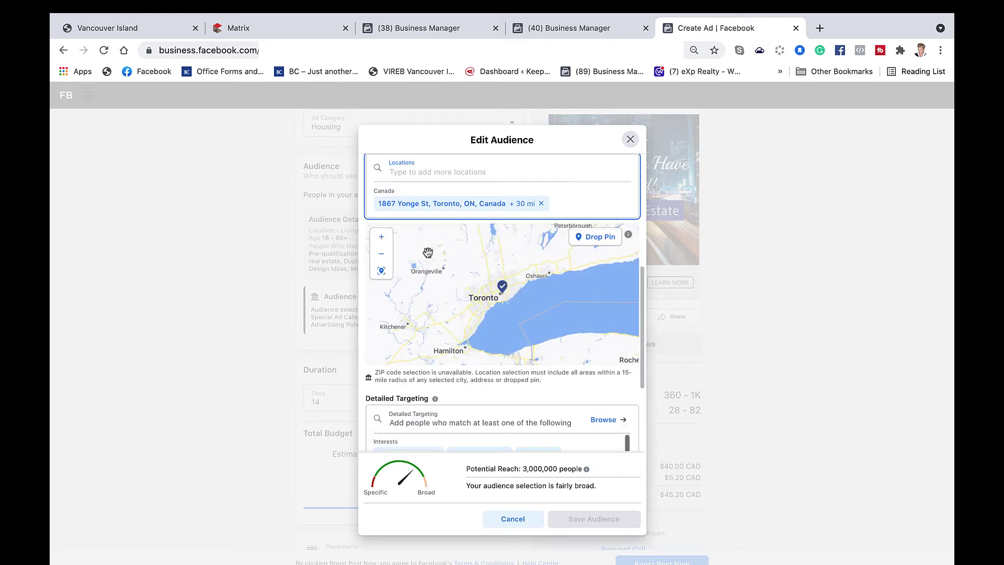
text(toronto)
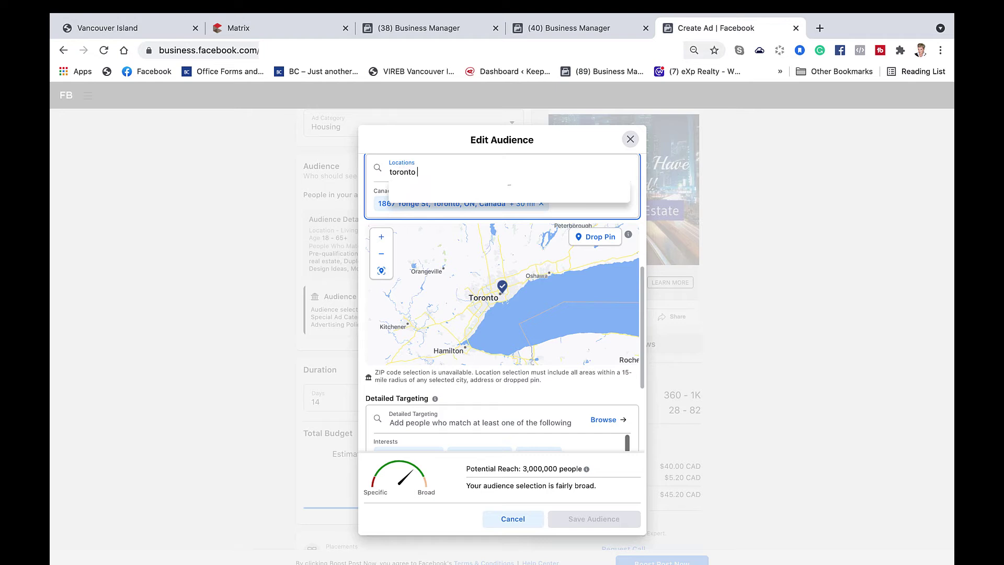
text( ont)
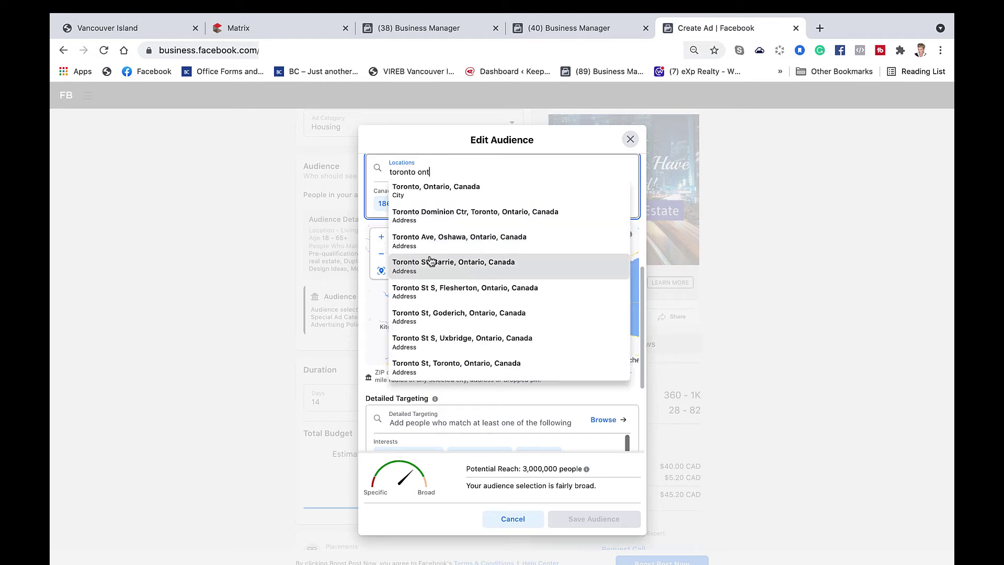
click(437, 190)
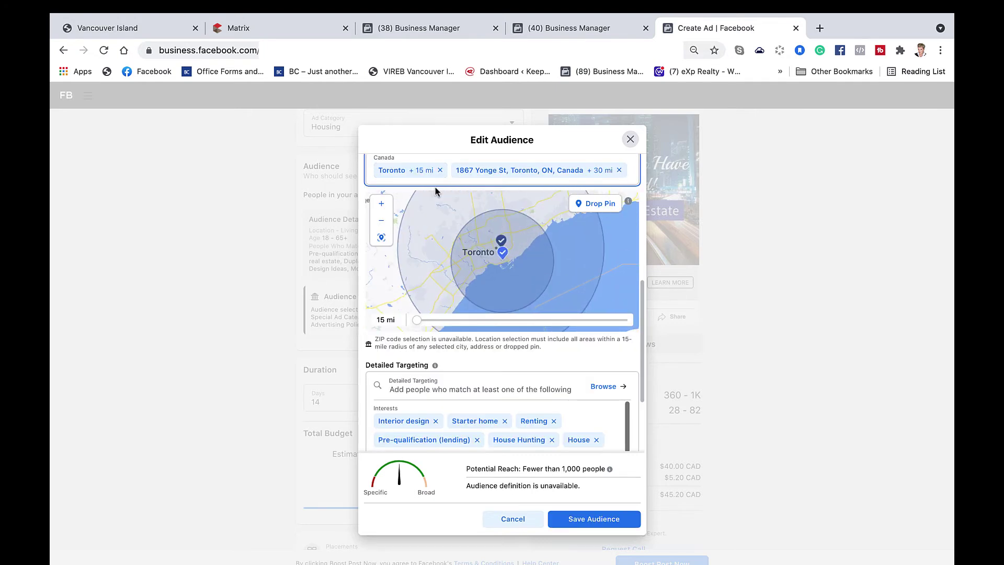
click(619, 170)
mouse_move(555, 220)
mouse_down()
mouse_move(528, 251)
mouse_move(552, 220)
mouse_up()
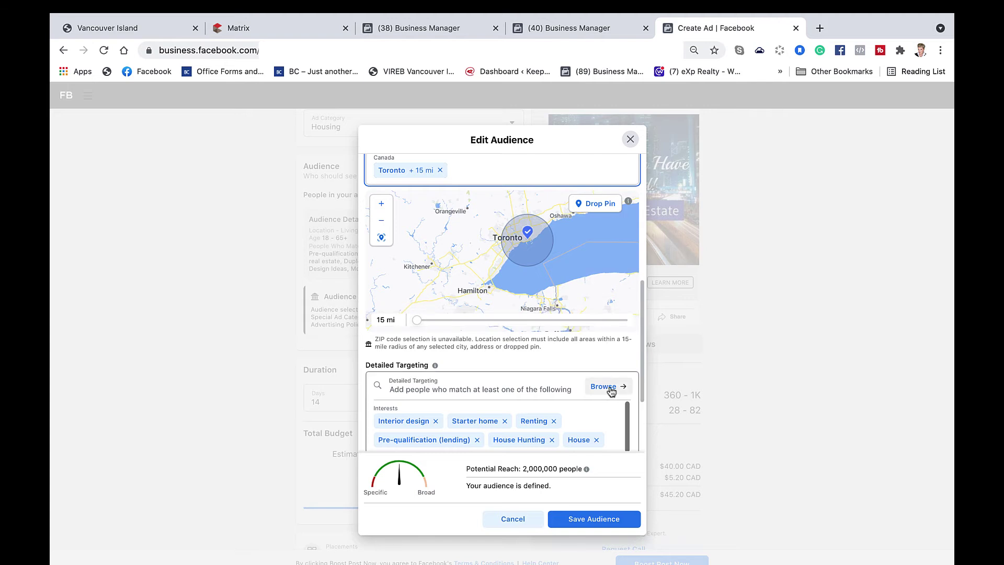
Step: Add the suggested interests First-time buyer and First-time home buyer grant to the audience's detailed targeting
scroll(609, 390, down, 3)
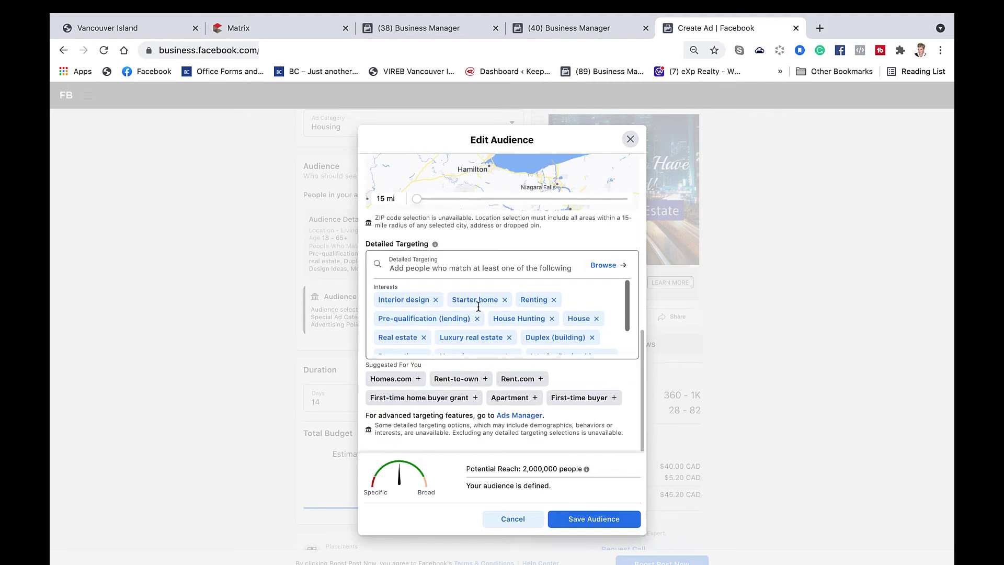
scroll(478, 306, down, 1)
scroll(477, 306, down, 2)
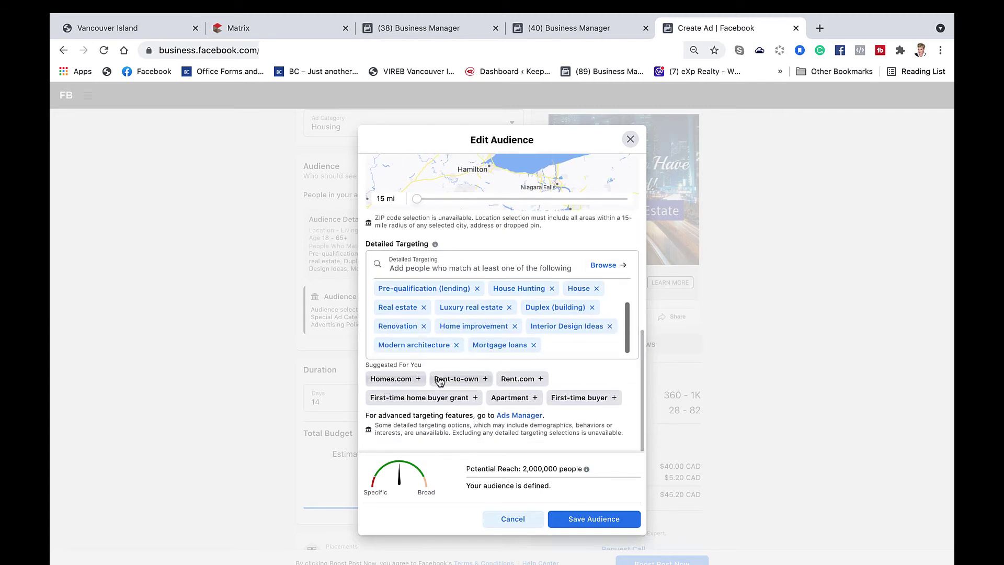
click(567, 401)
click(440, 402)
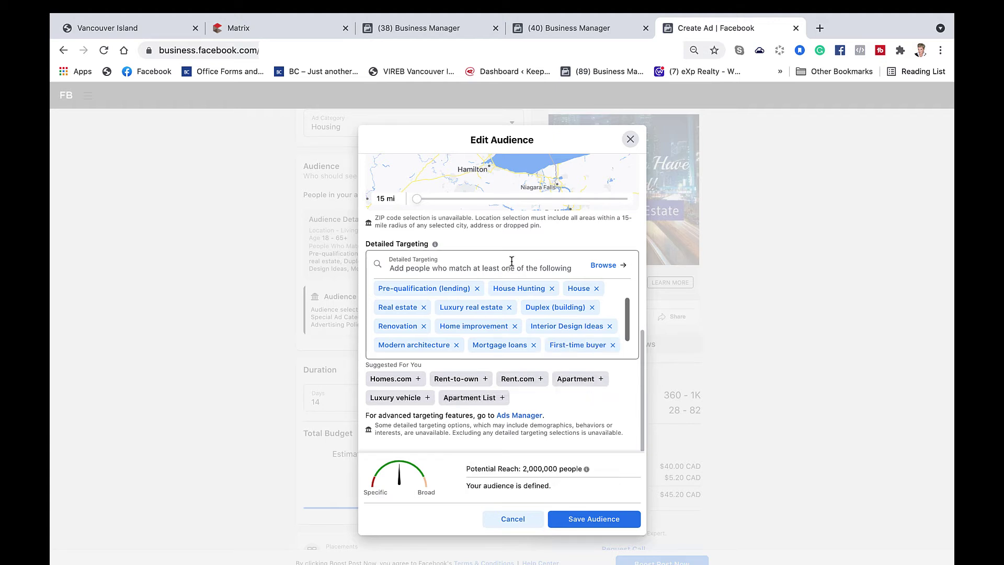
Step: Review the audience's gender, age, location and detailed targeting settings, including the limits of the special ad category
scroll(511, 260, up, 3)
scroll(511, 260, down, 3)
scroll(464, 410, up, 5)
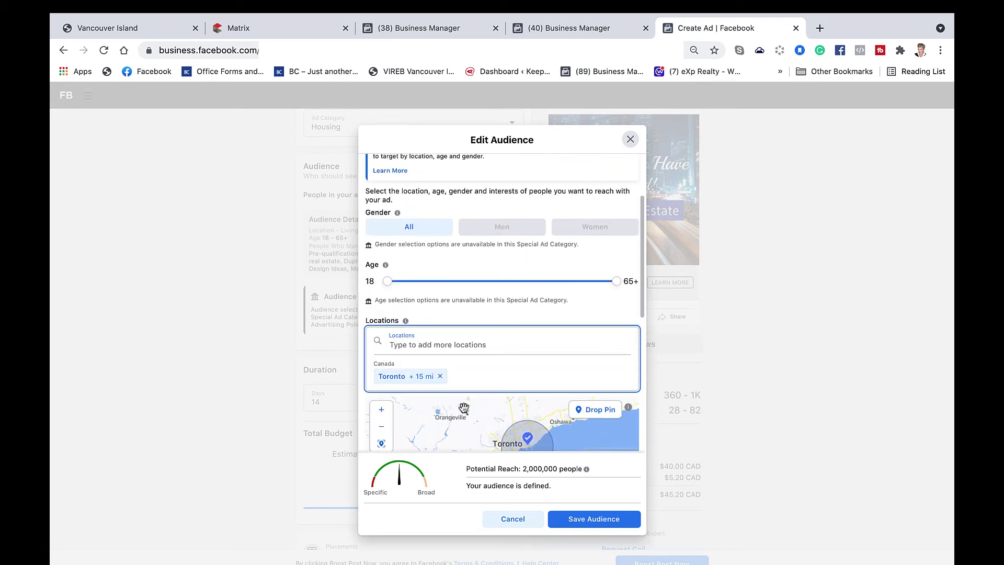
scroll(464, 407, down, 3)
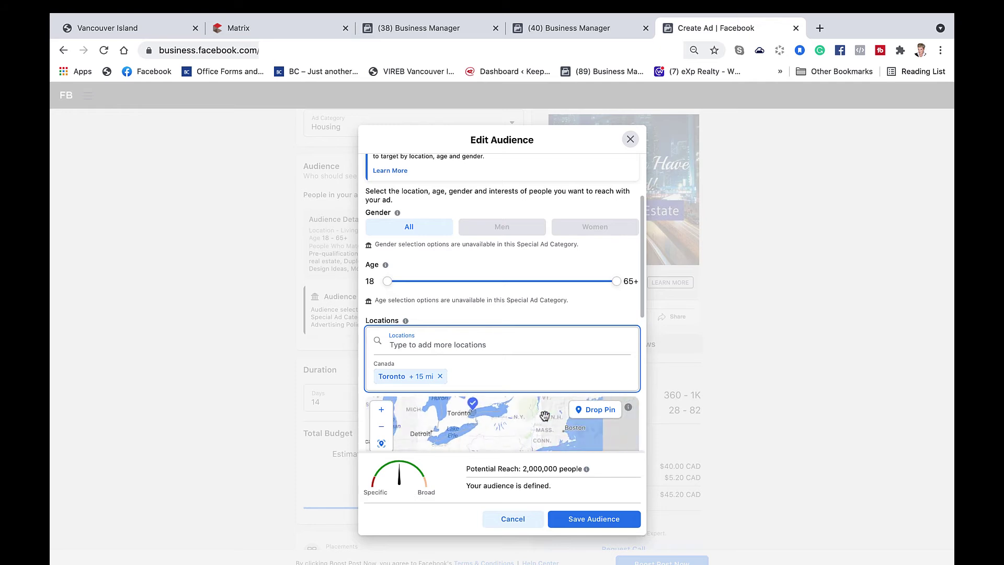
scroll(593, 468, down, 1)
scroll(602, 463, up, 1)
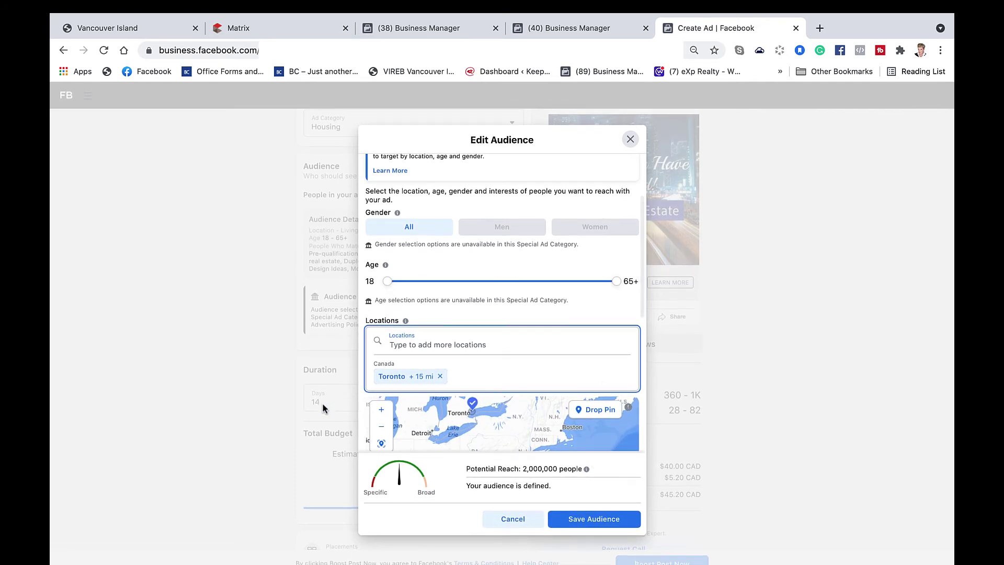
scroll(336, 400, down, 1)
scroll(357, 373, up, 1)
scroll(363, 406, down, 8)
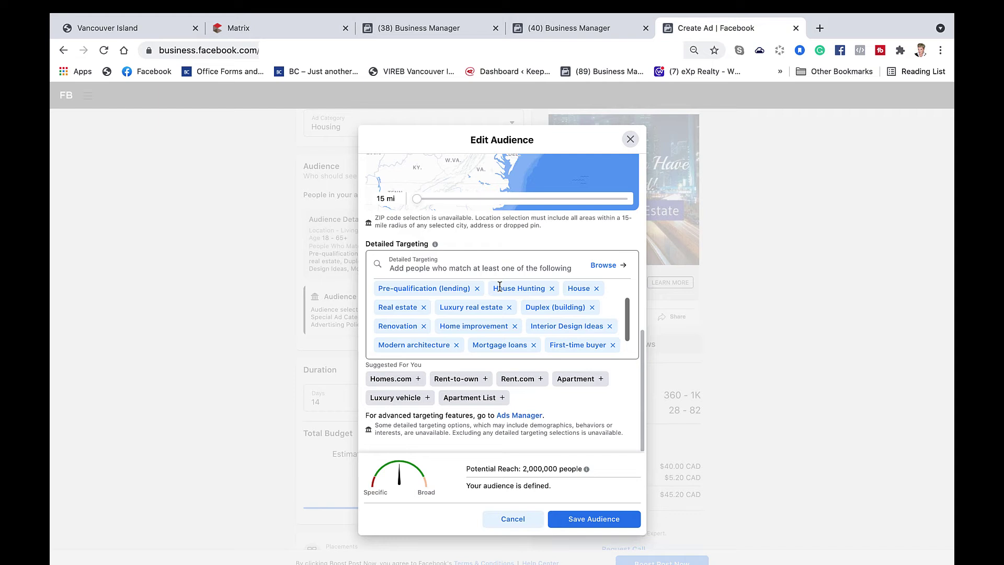
scroll(642, 239, up, 3)
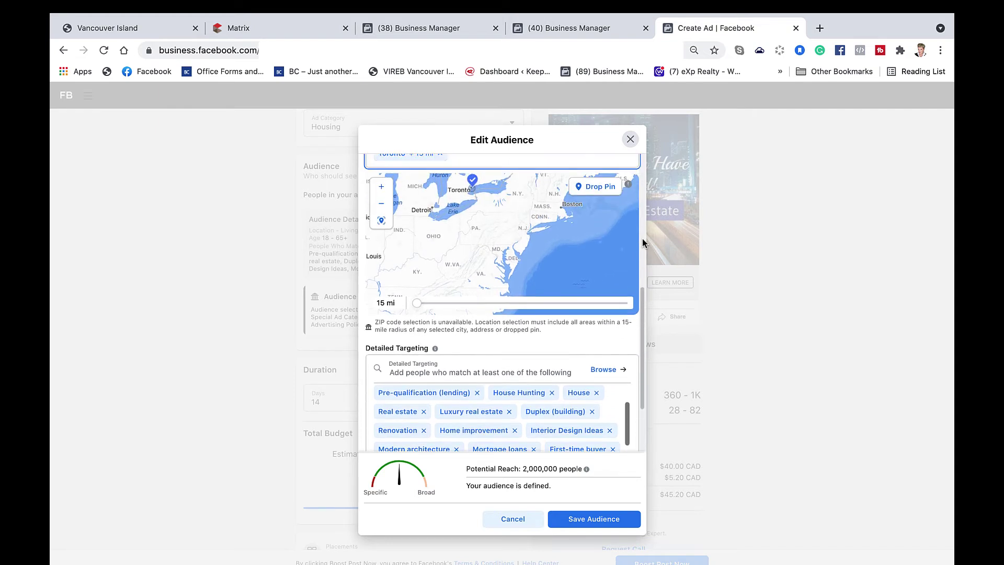
scroll(642, 239, up, 5)
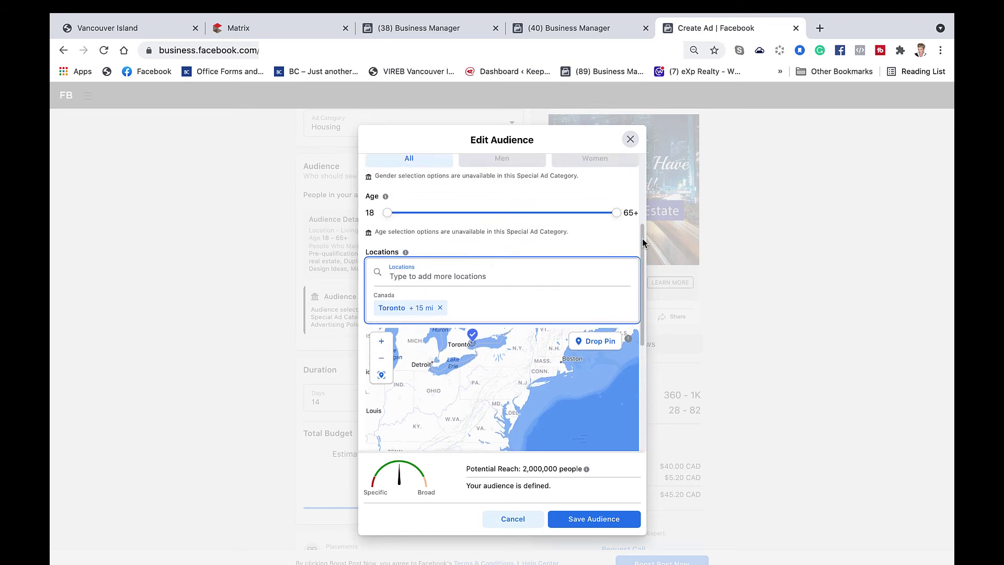
scroll(642, 238, up, 3)
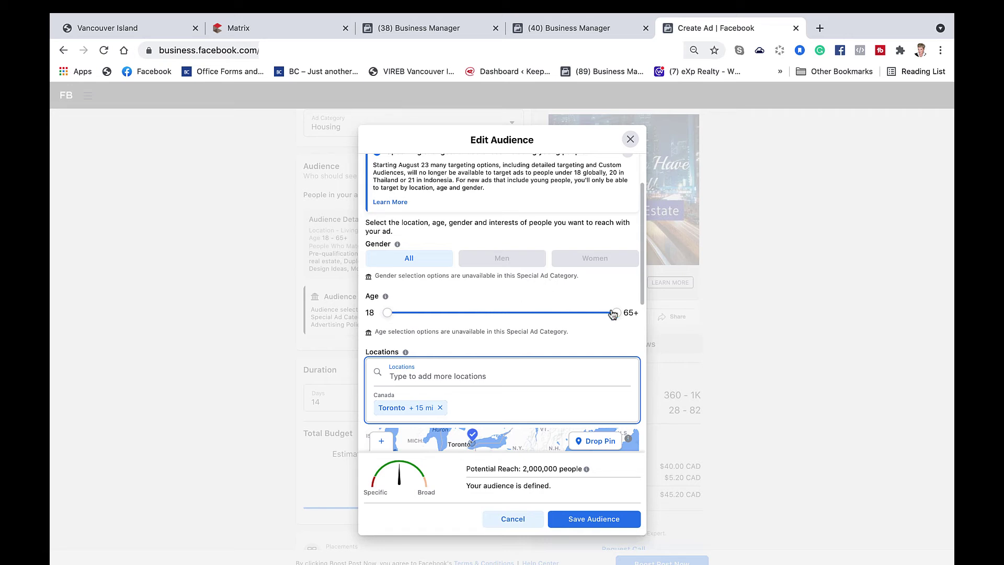
Step: Save the edited audience for the boosted post
scroll(632, 340, down, 3)
scroll(631, 339, down, 3)
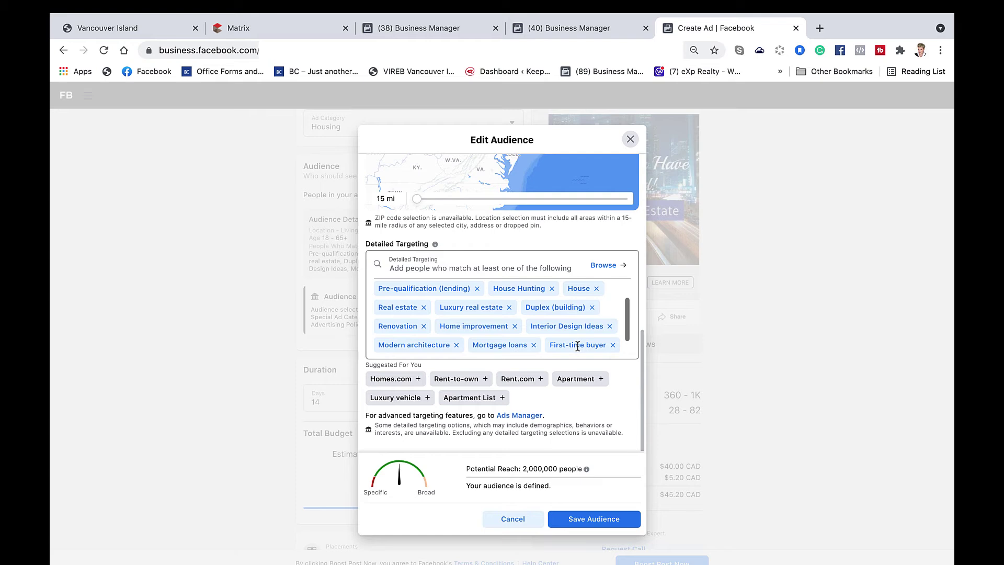
click(582, 523)
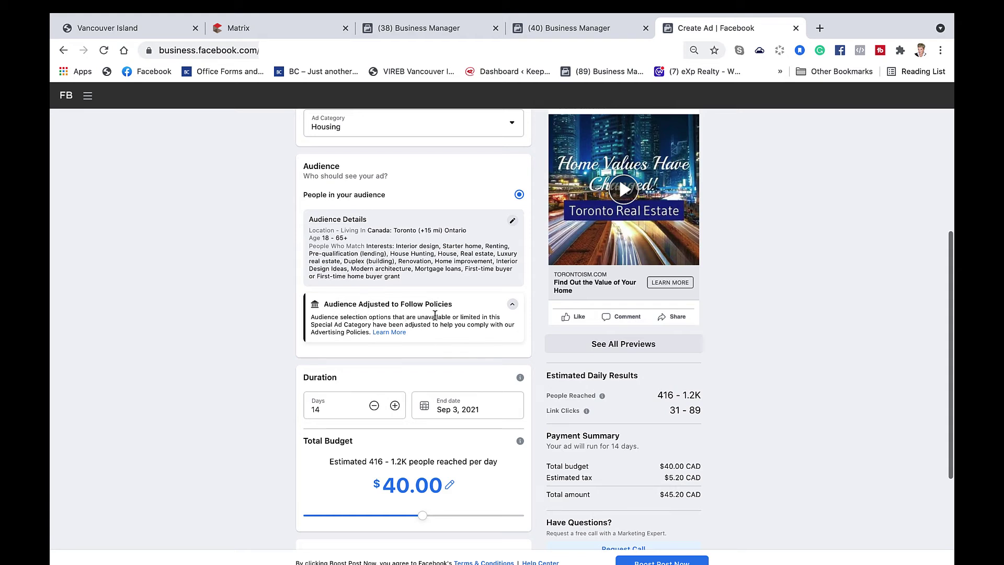
Step: Set the ad's end date to Sep 10, 2021 and its total budget to $50.00
scroll(451, 350, down, 3)
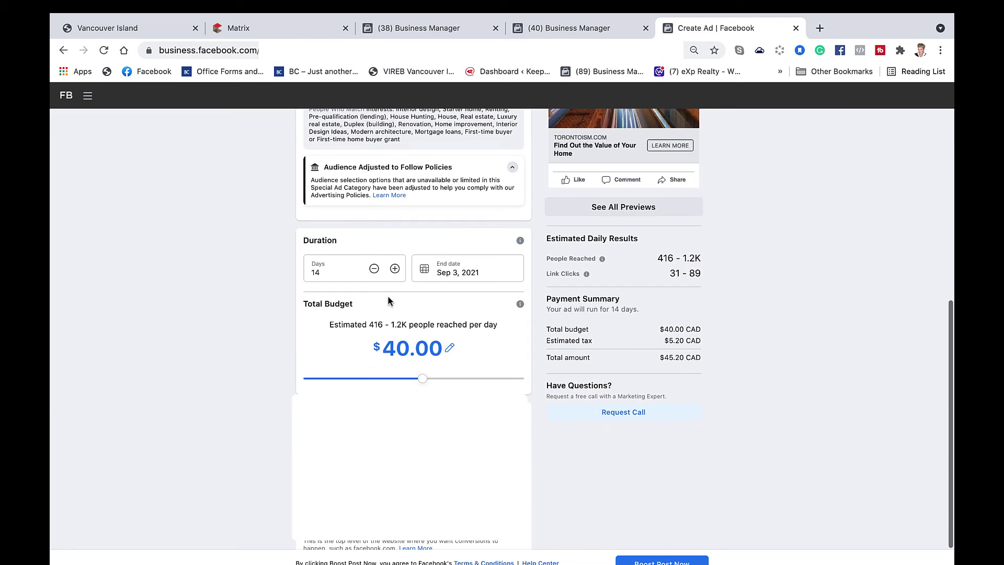
click(424, 269)
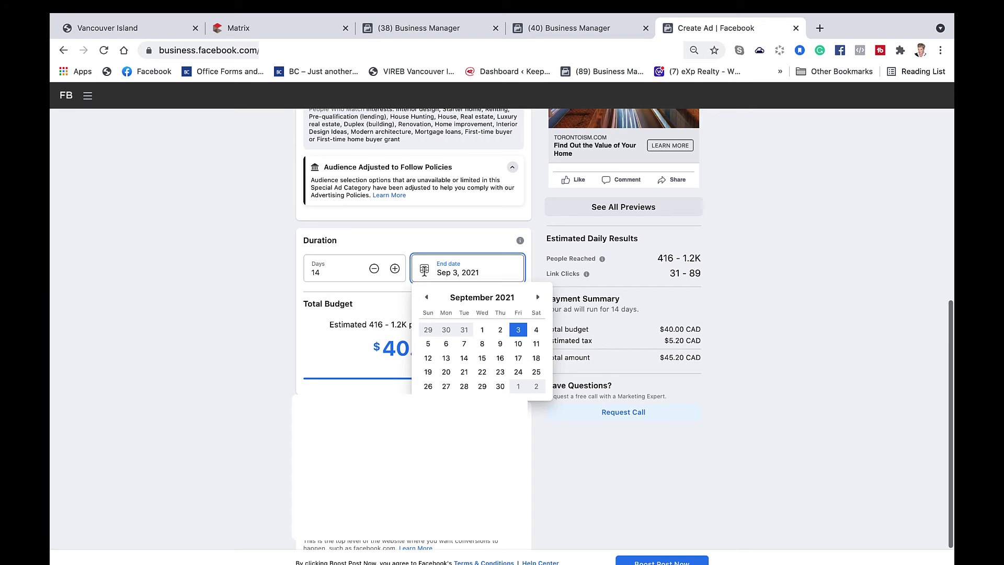
click(519, 344)
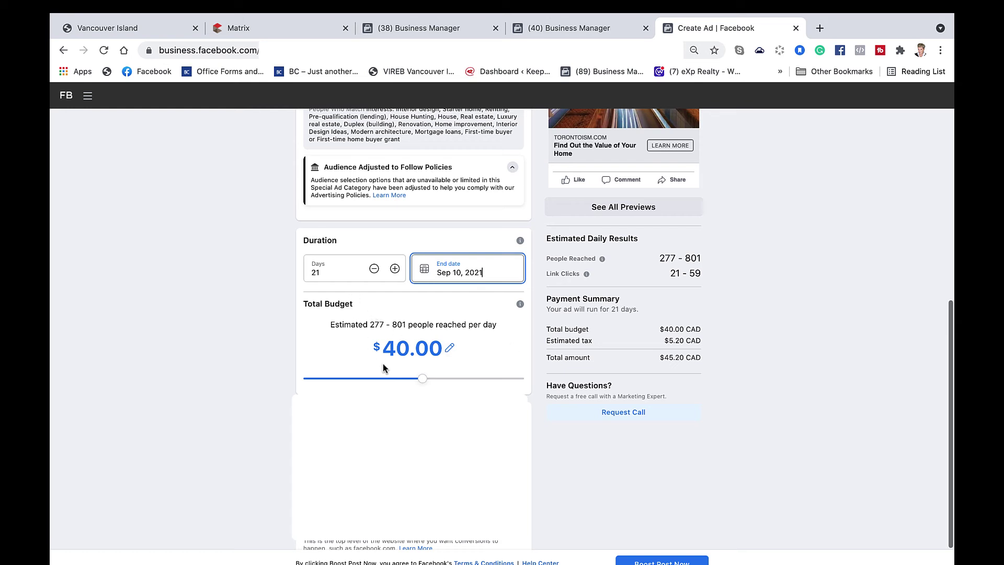
drag(424, 379, 443, 383)
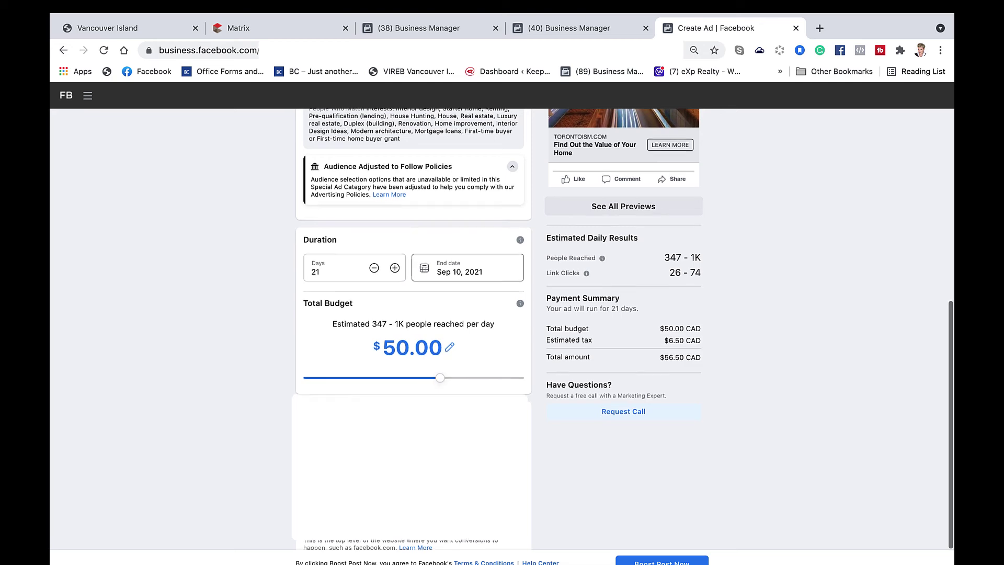
Step: Review the boost's placements, payment summary, estimated daily results, ad preview and button settings
scroll(564, 290, down, 2)
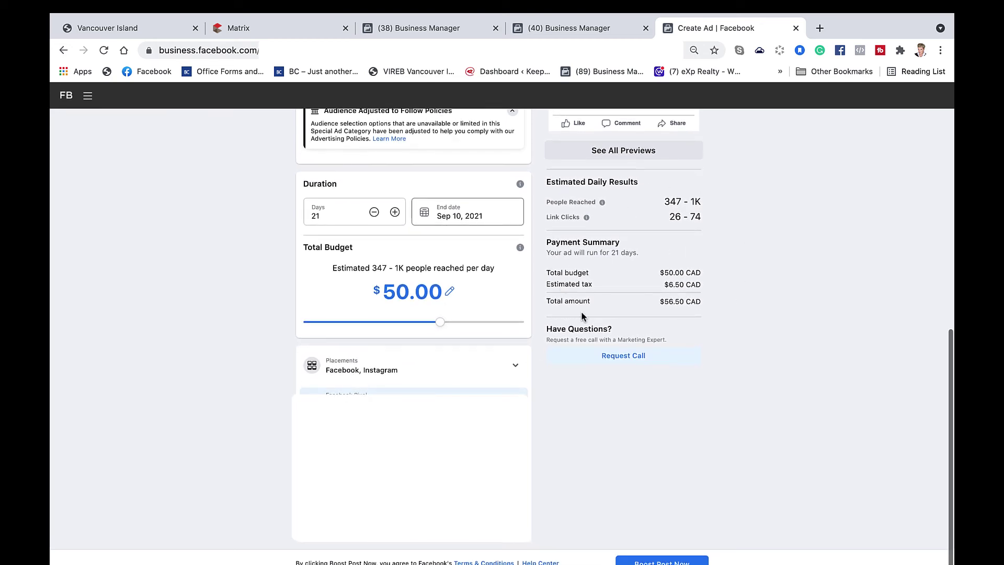
scroll(575, 303, up, 3)
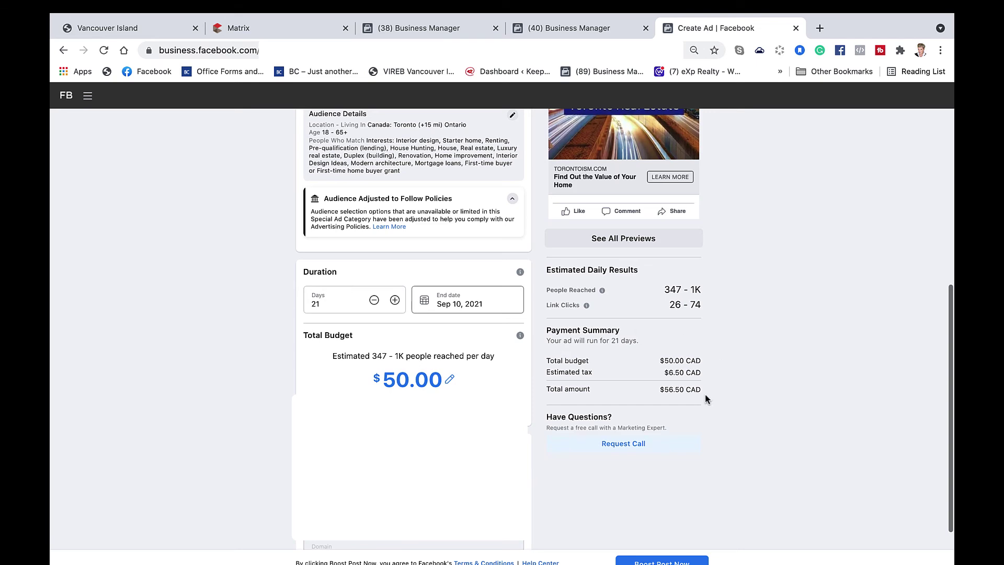
scroll(649, 390, up, 5)
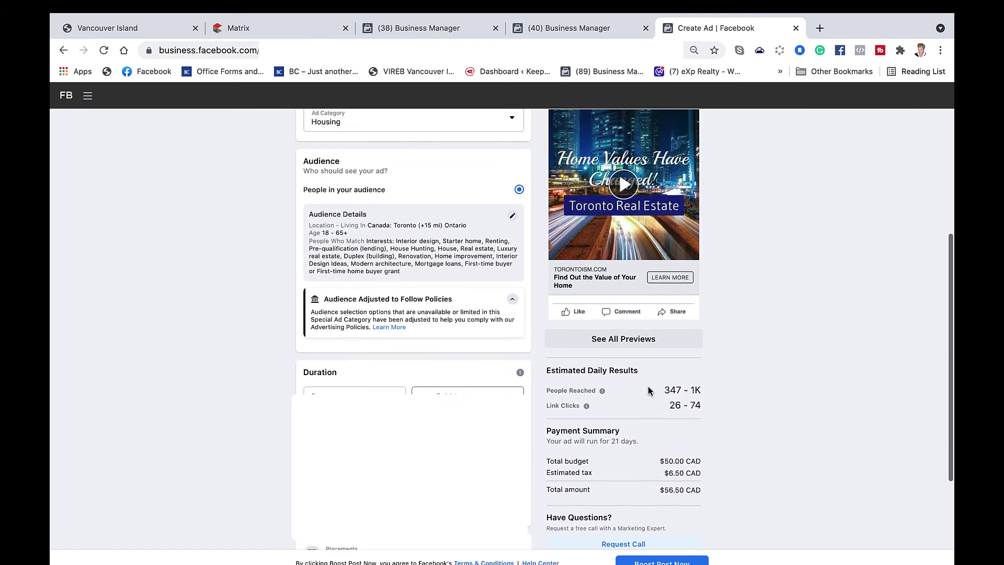
scroll(649, 390, up, 5)
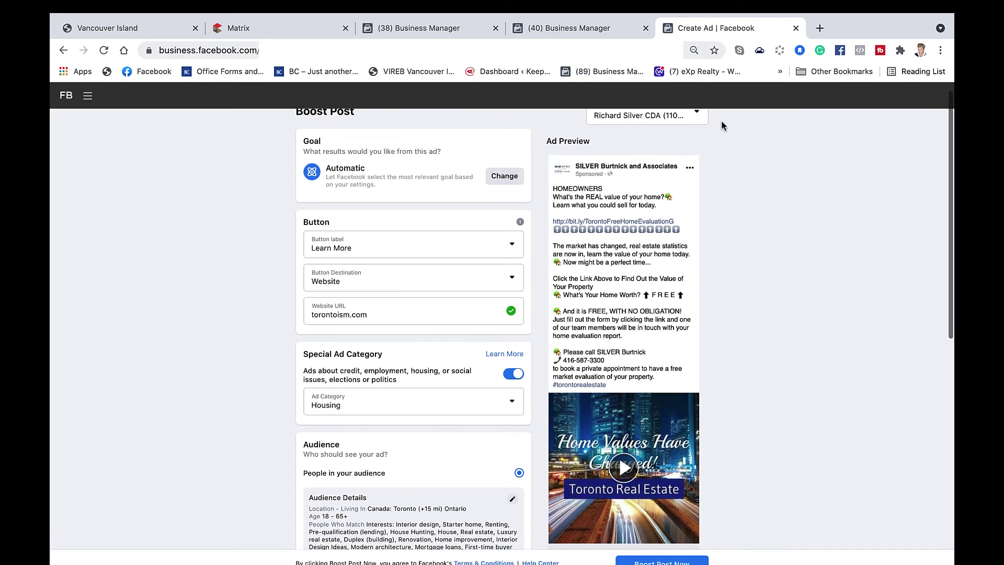
scroll(659, 436, down, 7)
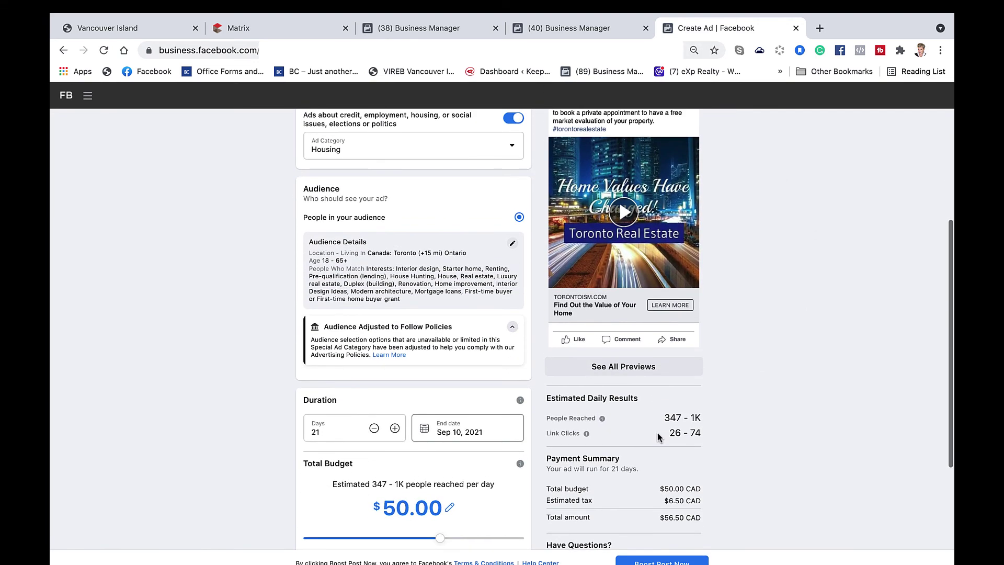
scroll(657, 436, down, 5)
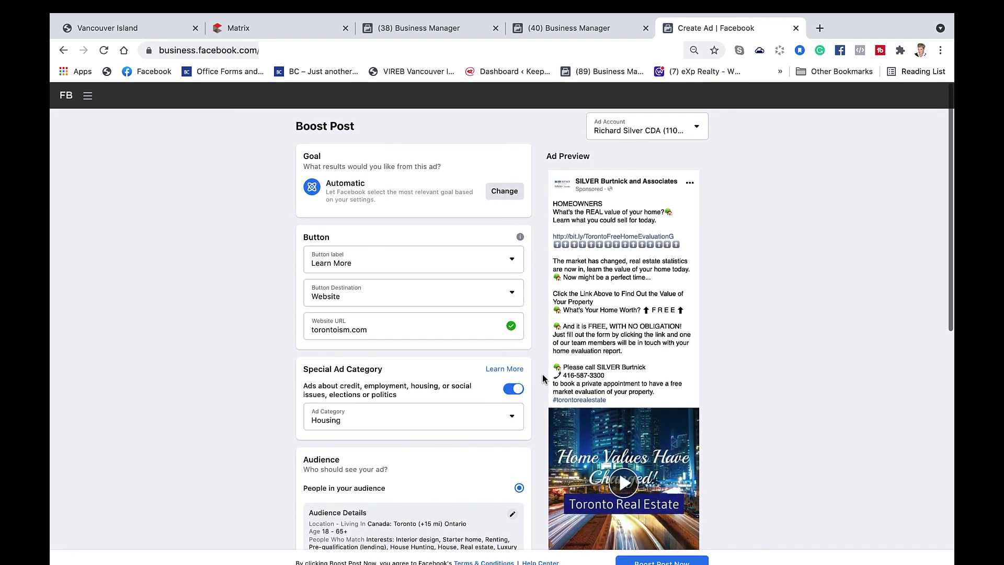
Step: Submit the boosted post as an ad and dismiss the confirmation dialog
scroll(543, 378, down, 10)
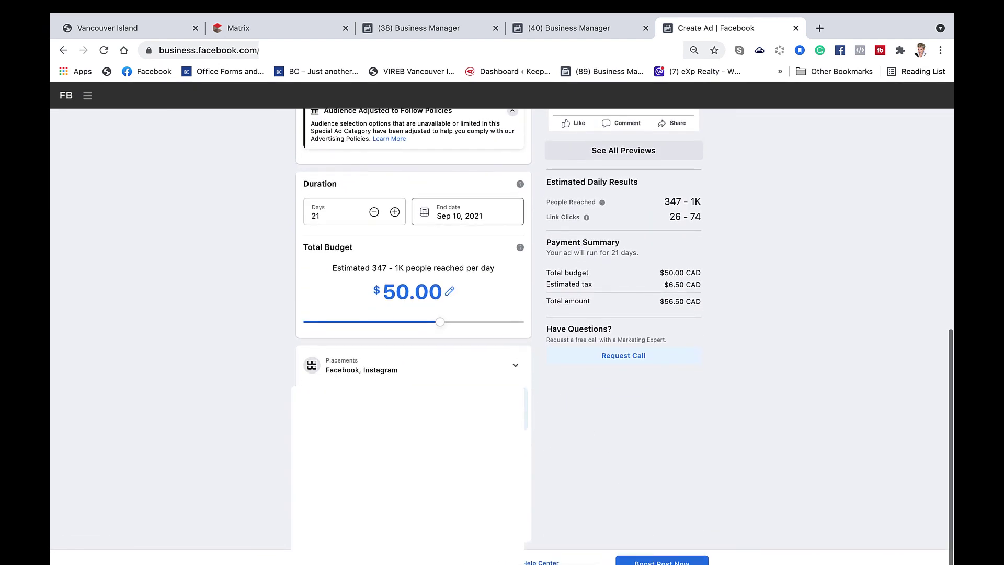
click(662, 561)
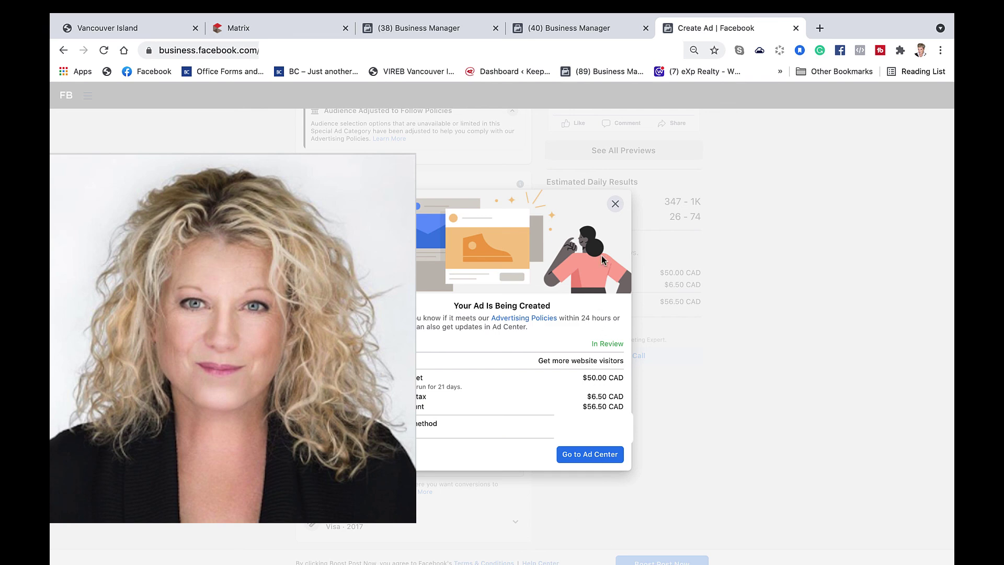
click(613, 203)
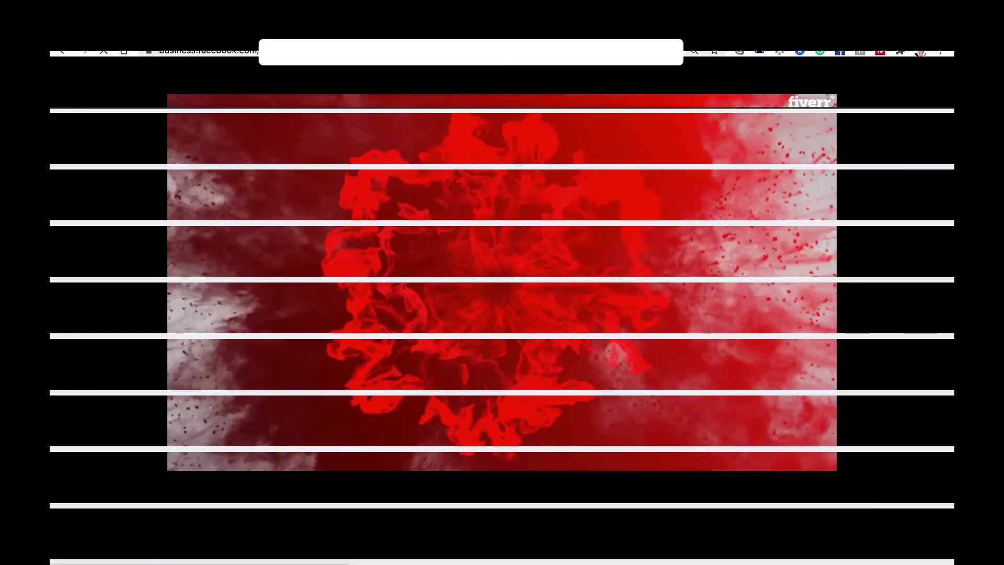